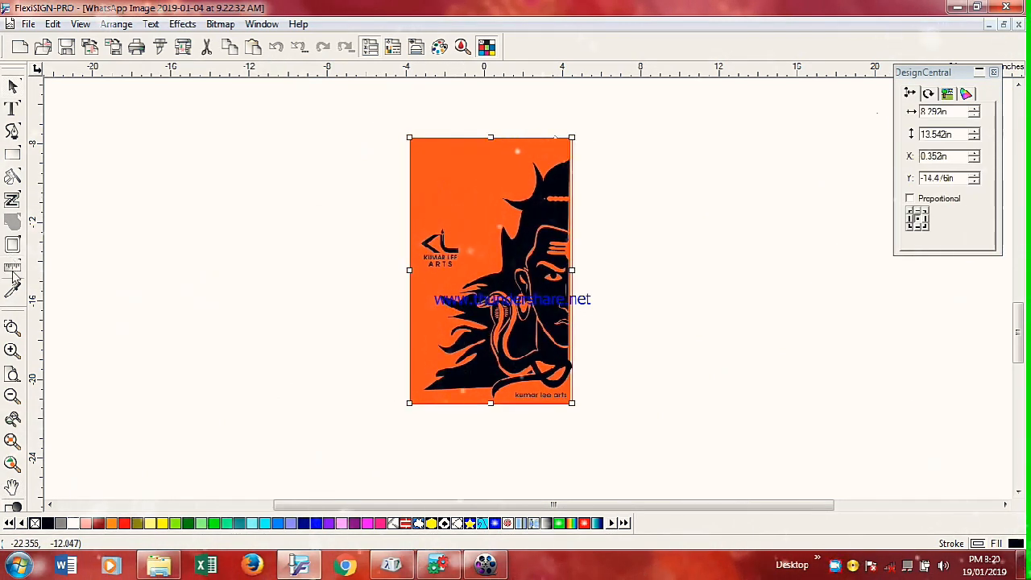
- Autotrace the whole orange portrait bitmap and move the original image clear to the left of the traced outlines
click(12, 201)
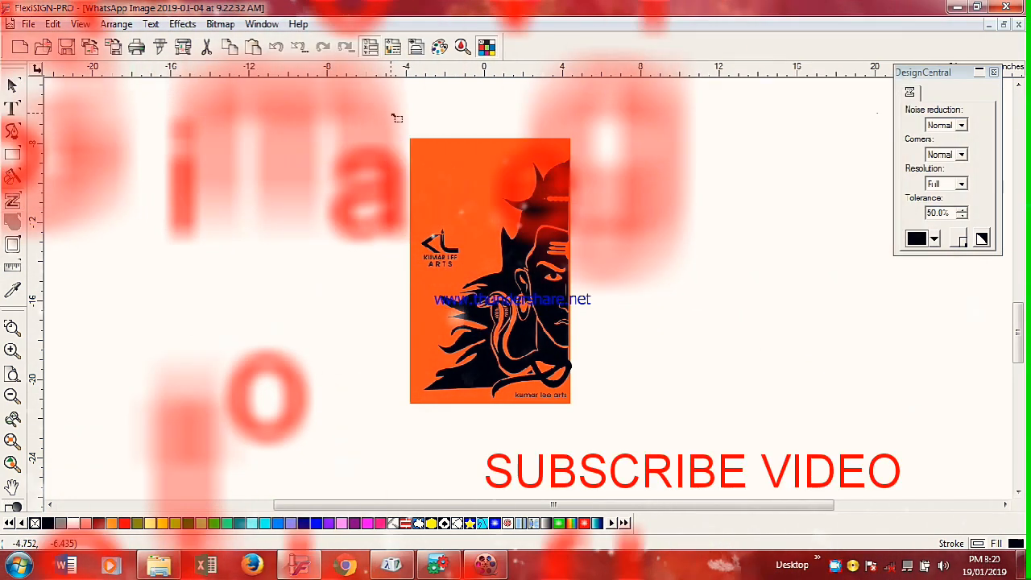
drag(393, 115, 413, 143)
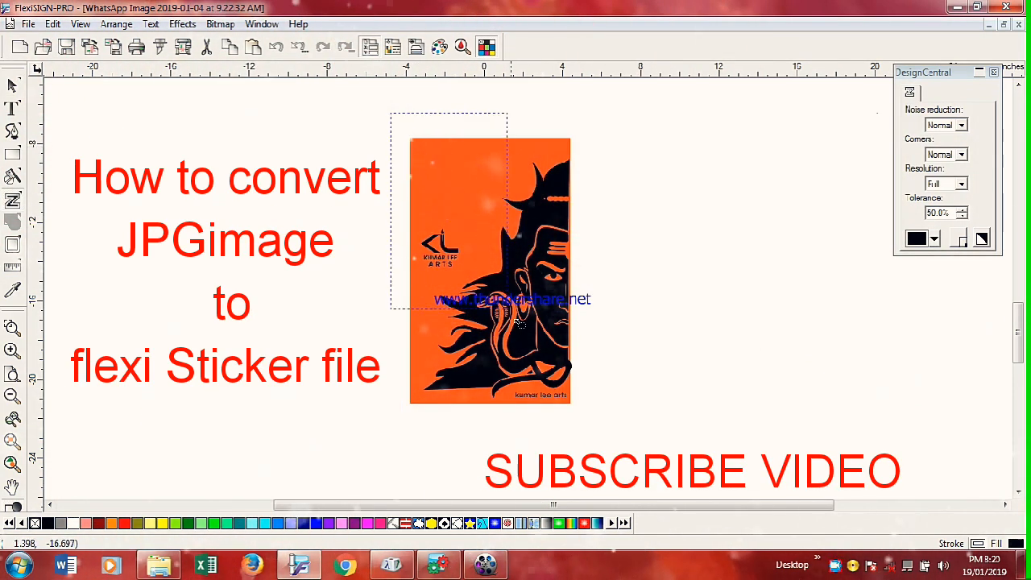
drag(598, 462, 598, 461)
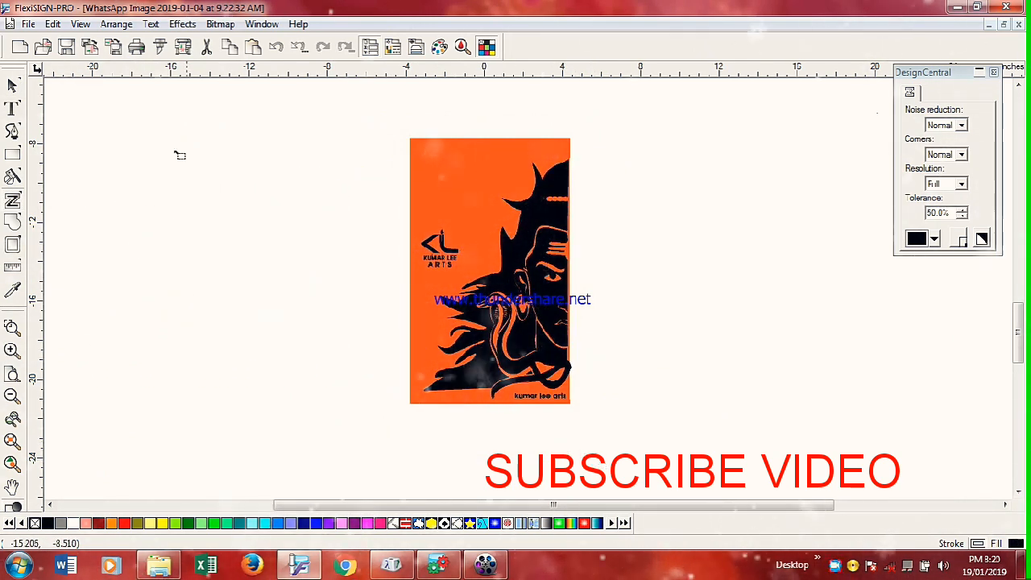
click(12, 87)
drag(445, 178, 219, 206)
- Delete the traced logo beside the portrait and the small traced signature text beneath it
mouse_move(379, 215)
mouse_down()
mouse_move(437, 242)
mouse_move(456, 267)
mouse_up()
right_click(442, 265)
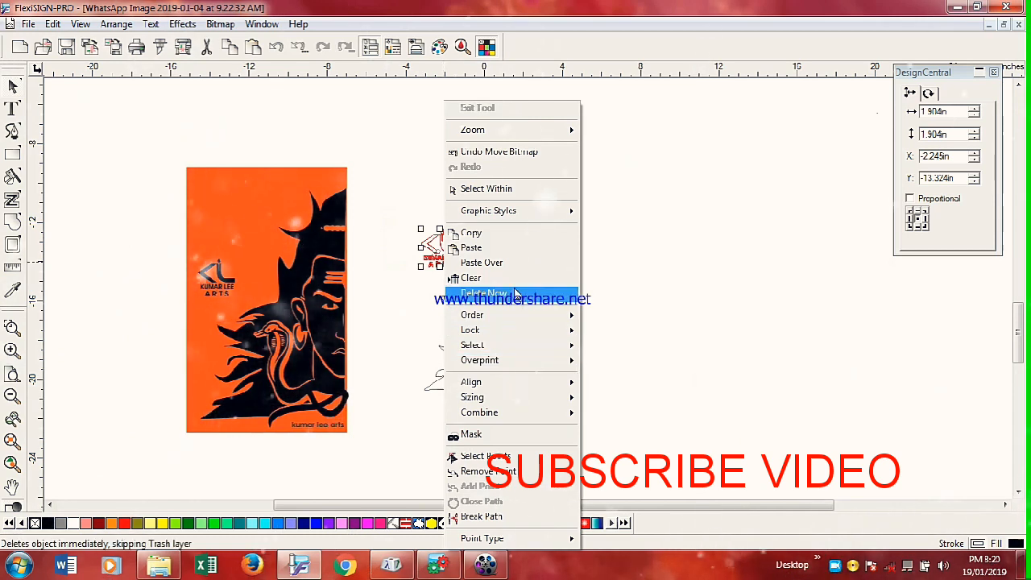
click(484, 293)
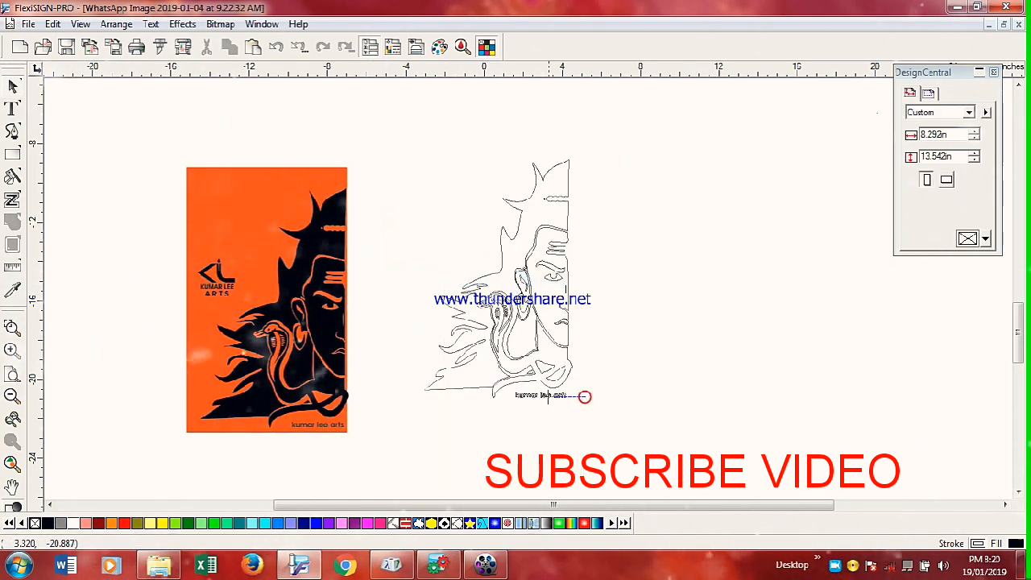
click(516, 395)
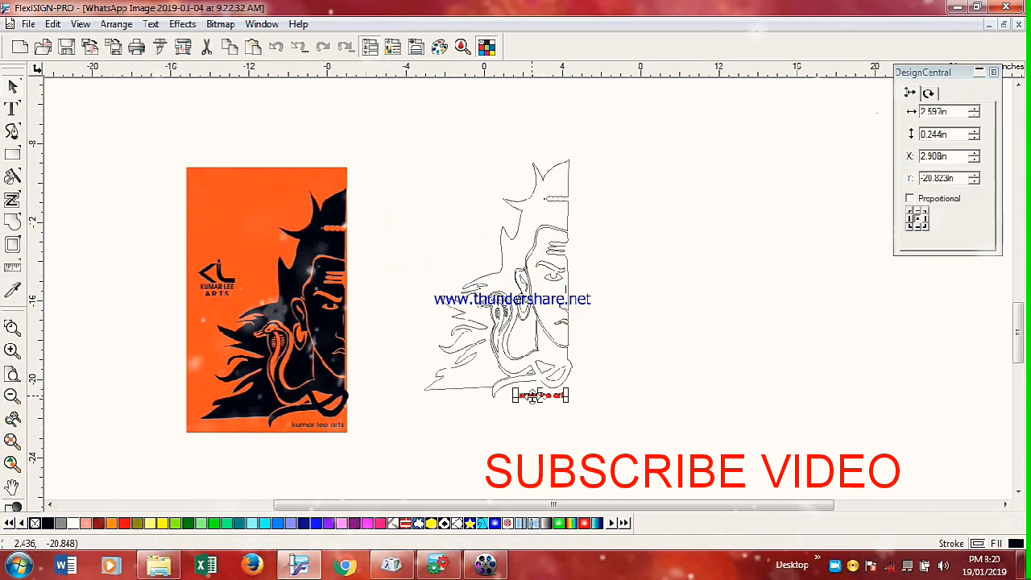
right_click(532, 394)
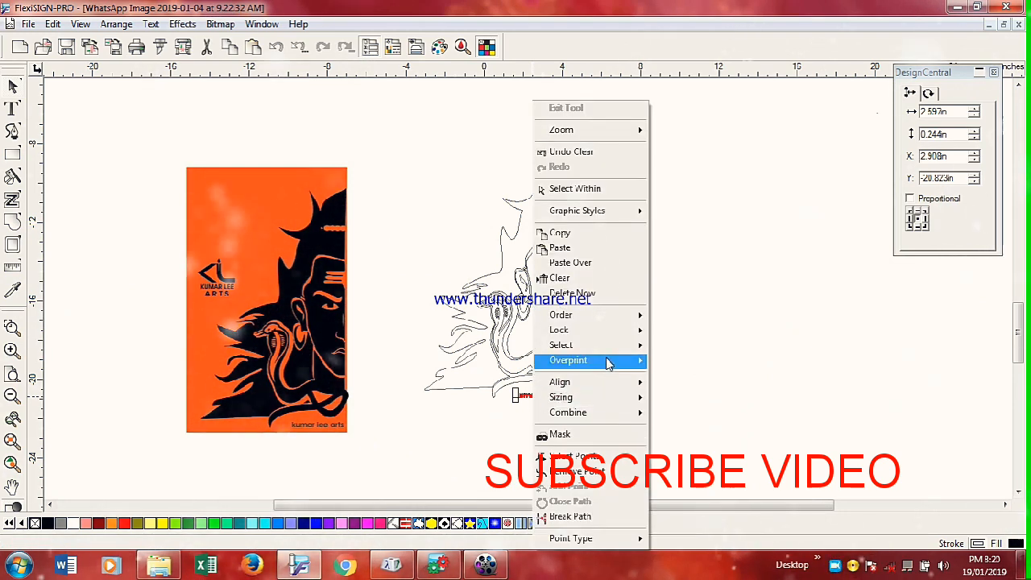
click(516, 418)
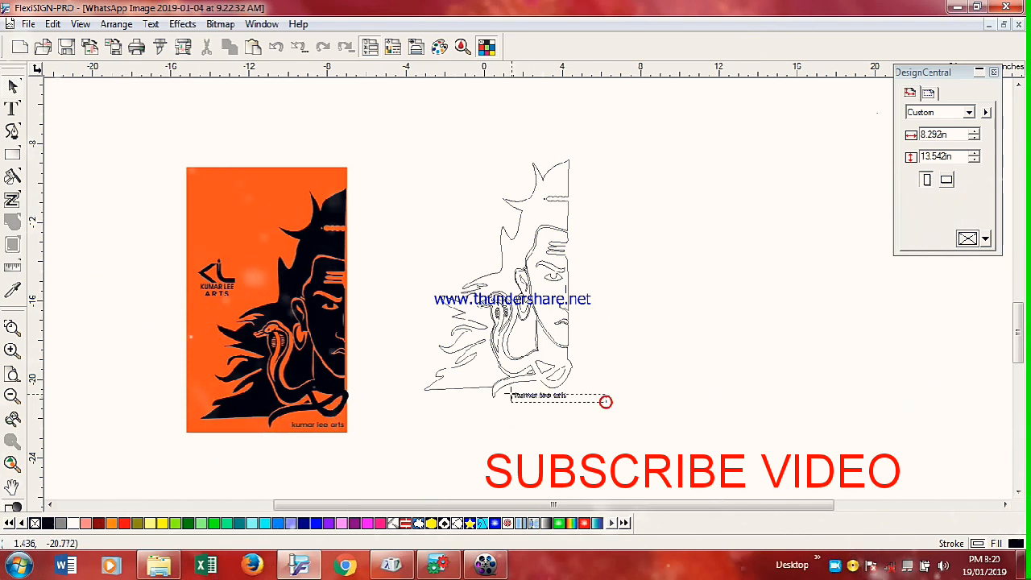
drag(511, 393, 510, 393)
key(Delete)
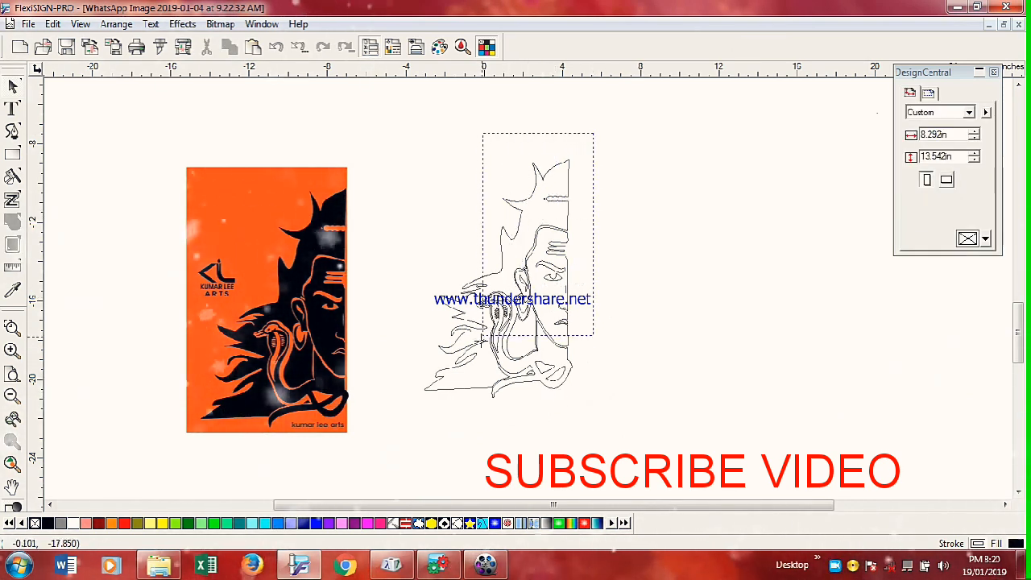
- Combine all remaining traced portrait outlines into one compound object
drag(428, 412, 426, 412)
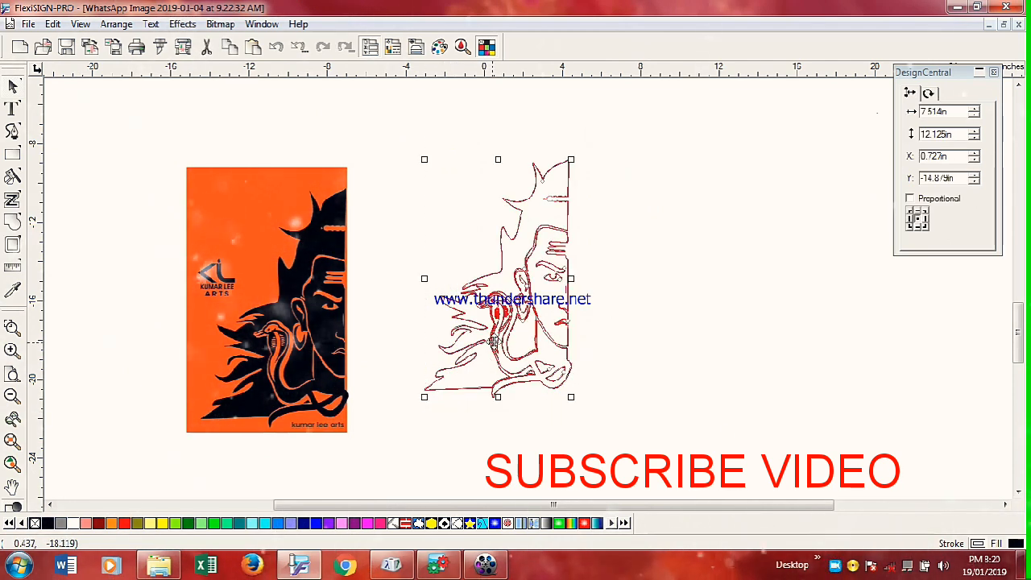
right_click(499, 339)
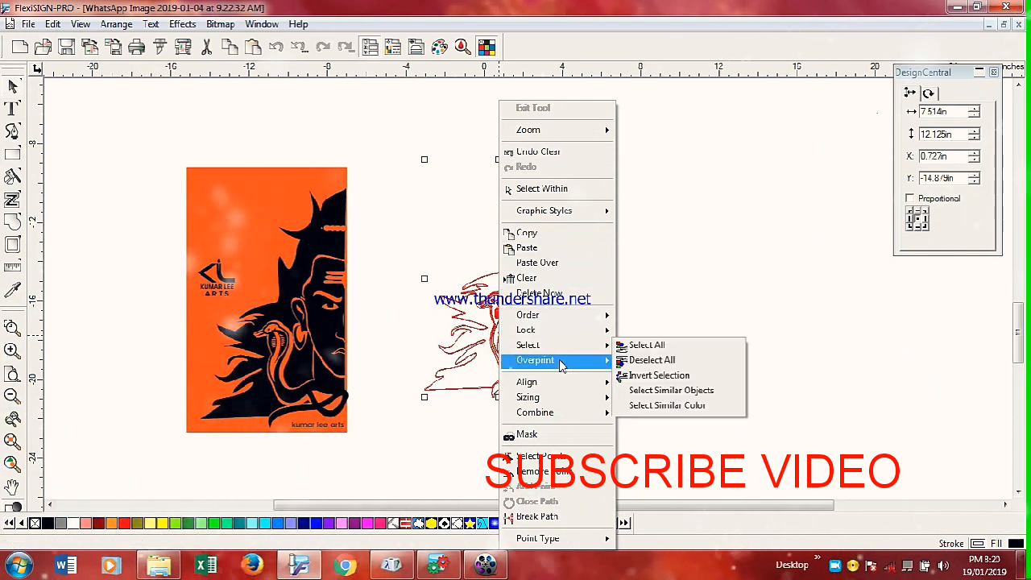
mouse_move(582, 423)
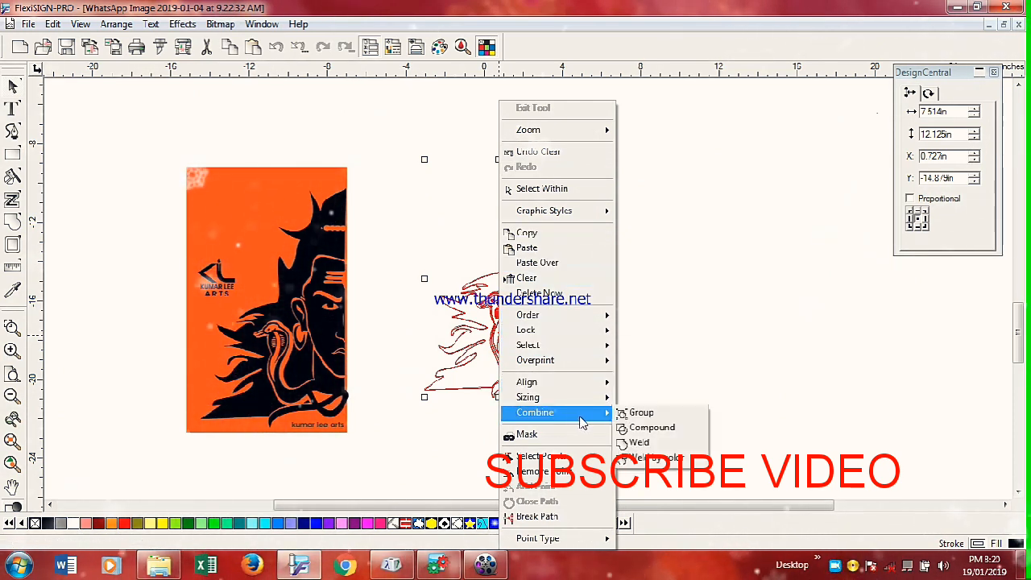
click(647, 428)
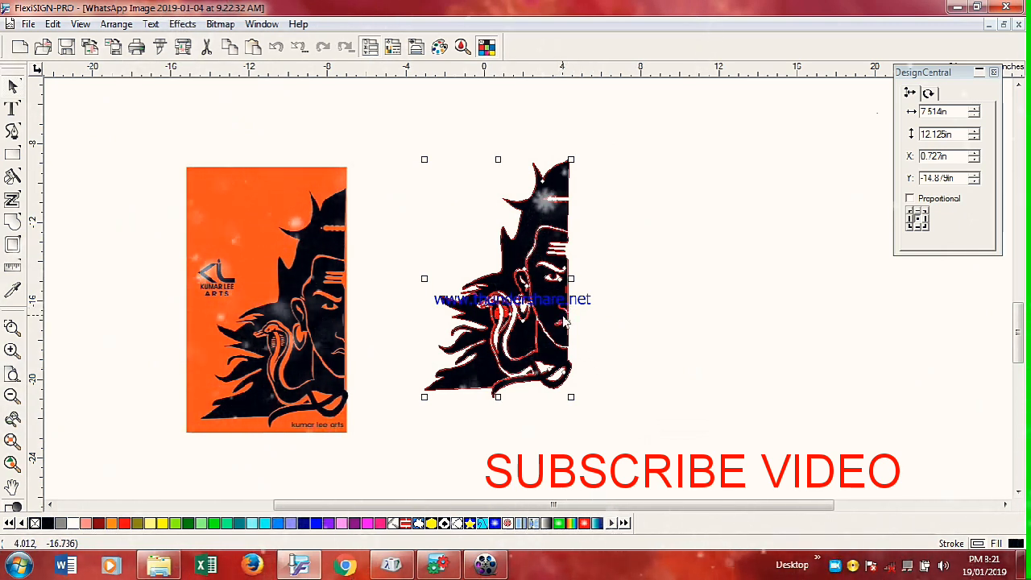
- Try pink and purple fills on the compound portrait, and set its fill back to black
click(382, 524)
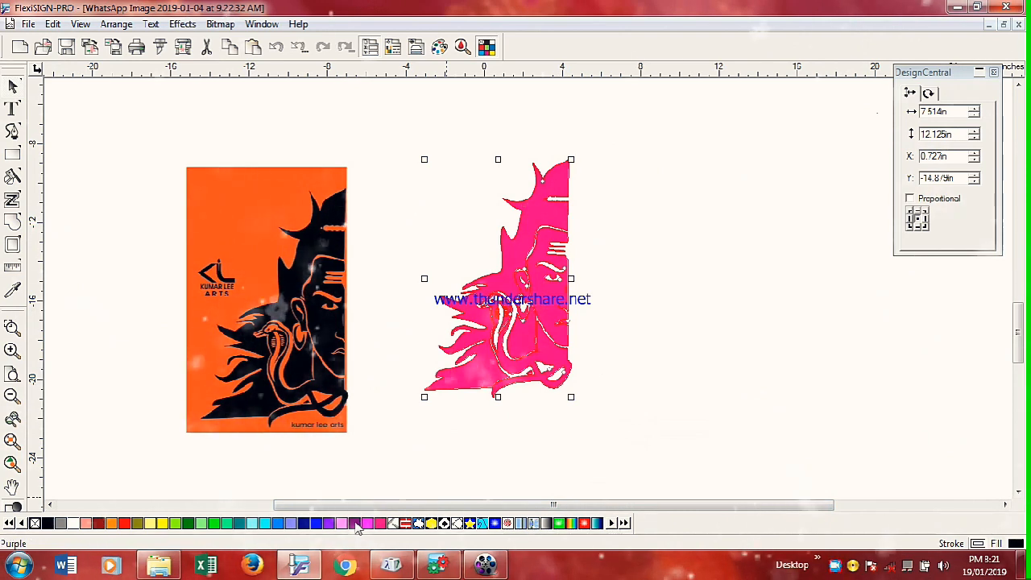
click(354, 524)
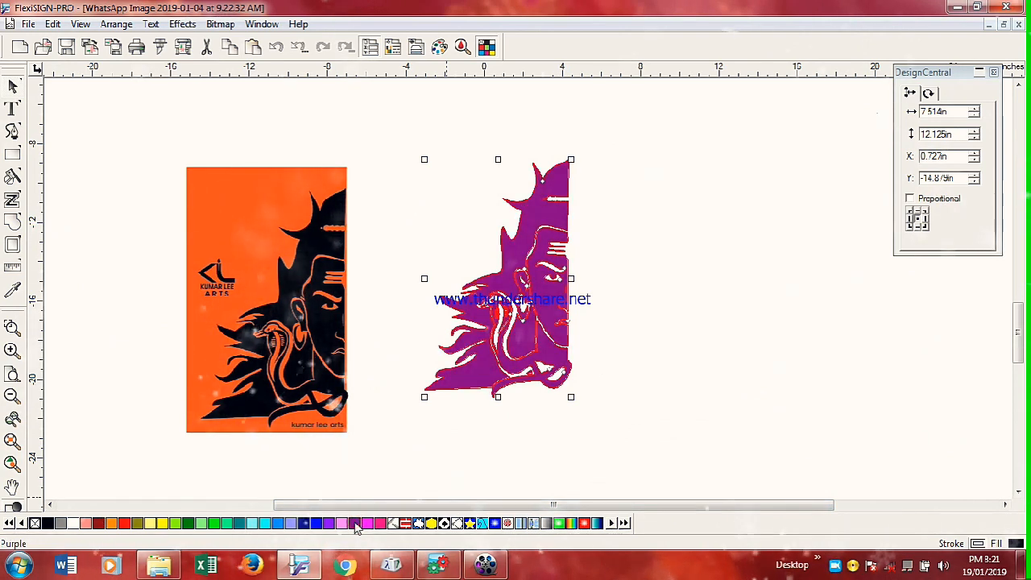
click(47, 524)
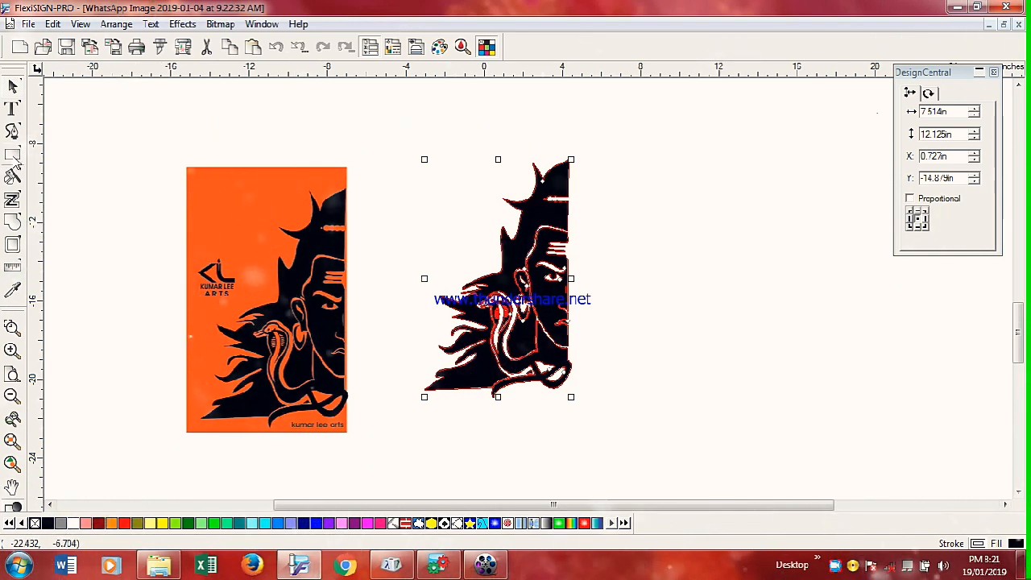
- Draw a rectangle about 8 by 12.57 in and position it over the traced portrait
click(13, 157)
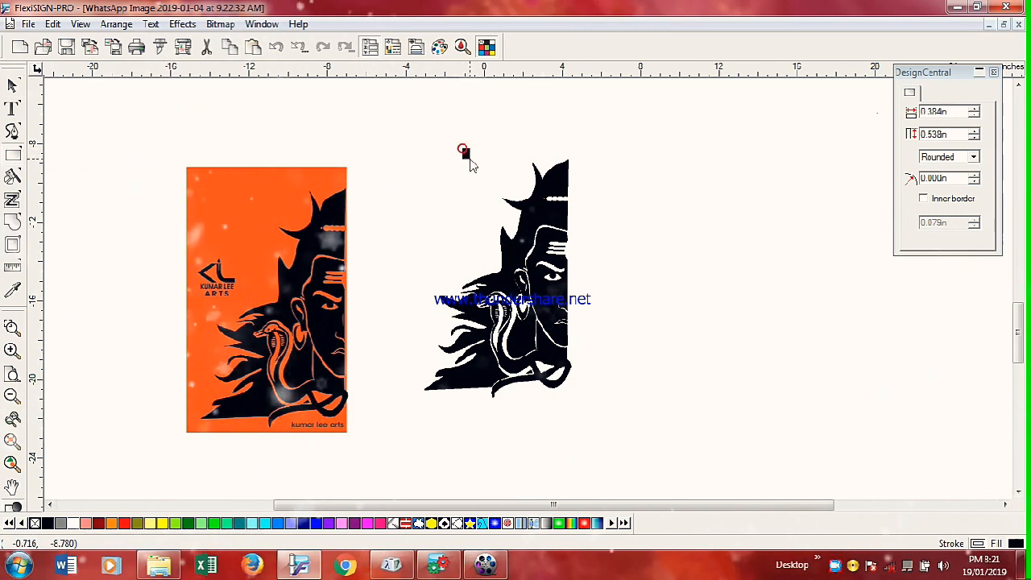
drag(485, 188, 619, 395)
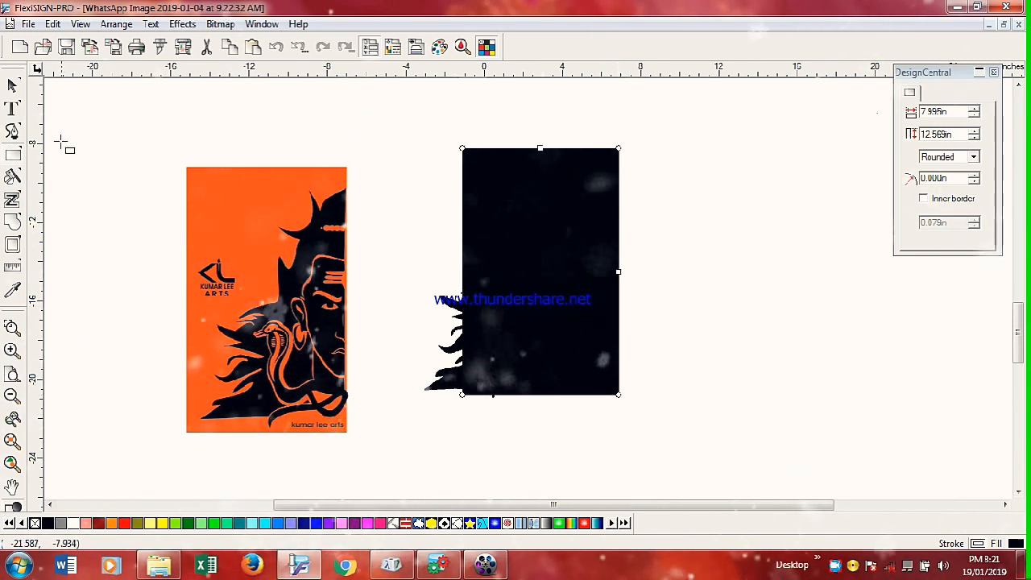
click(16, 90)
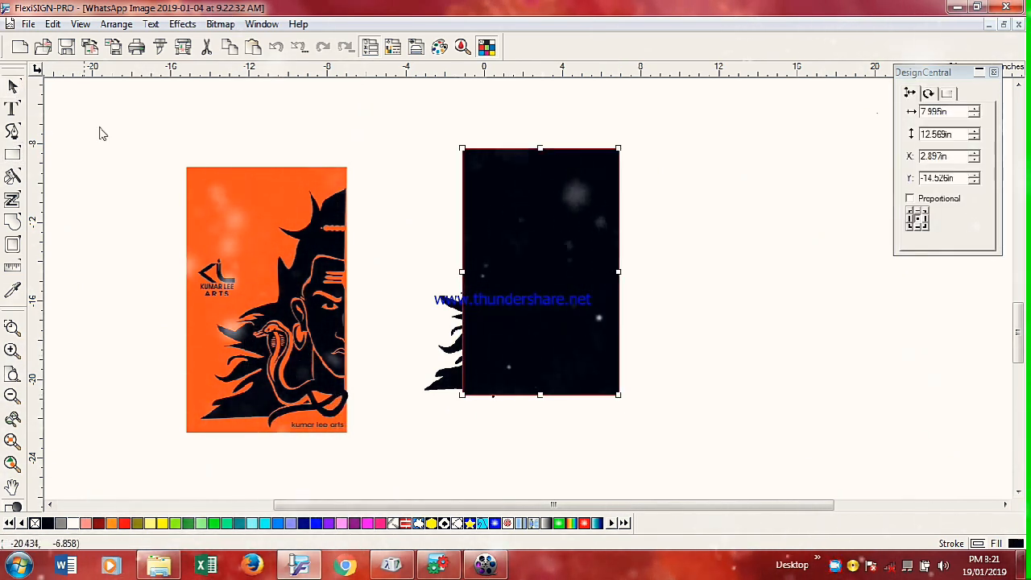
drag(482, 169, 446, 172)
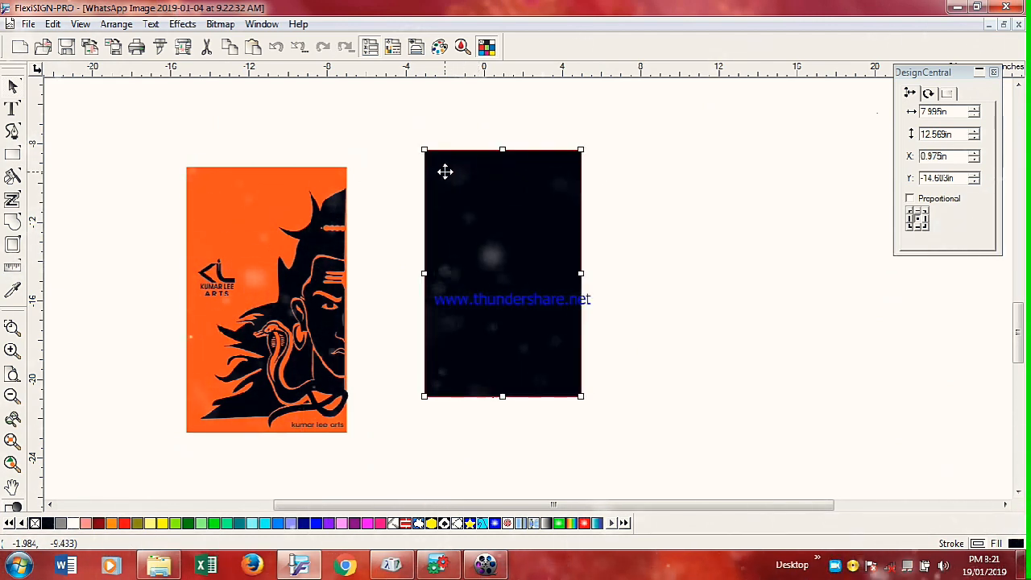
- Send the rectangle to the back, behind the traced portrait
right_click(445, 172)
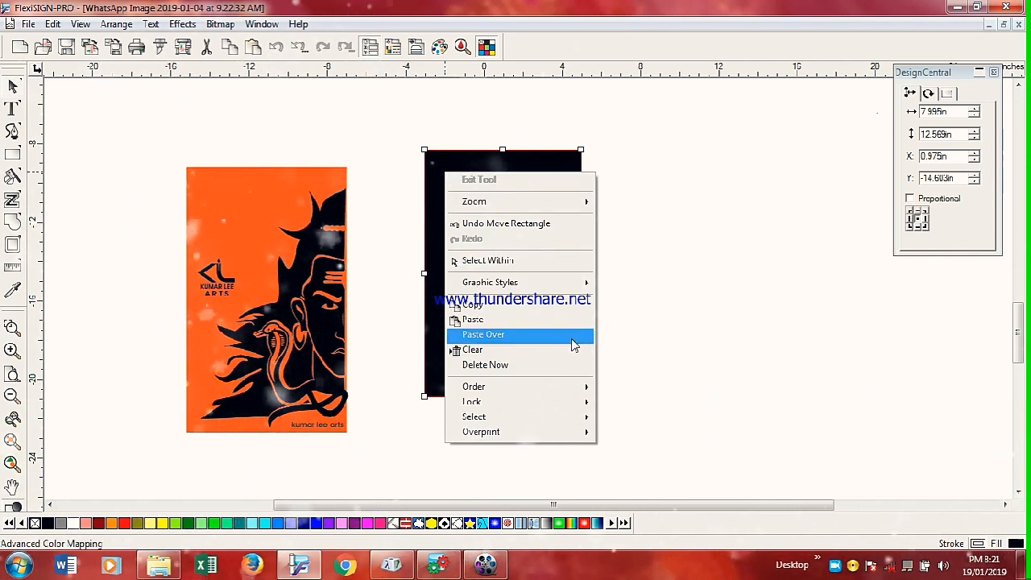
mouse_move(582, 389)
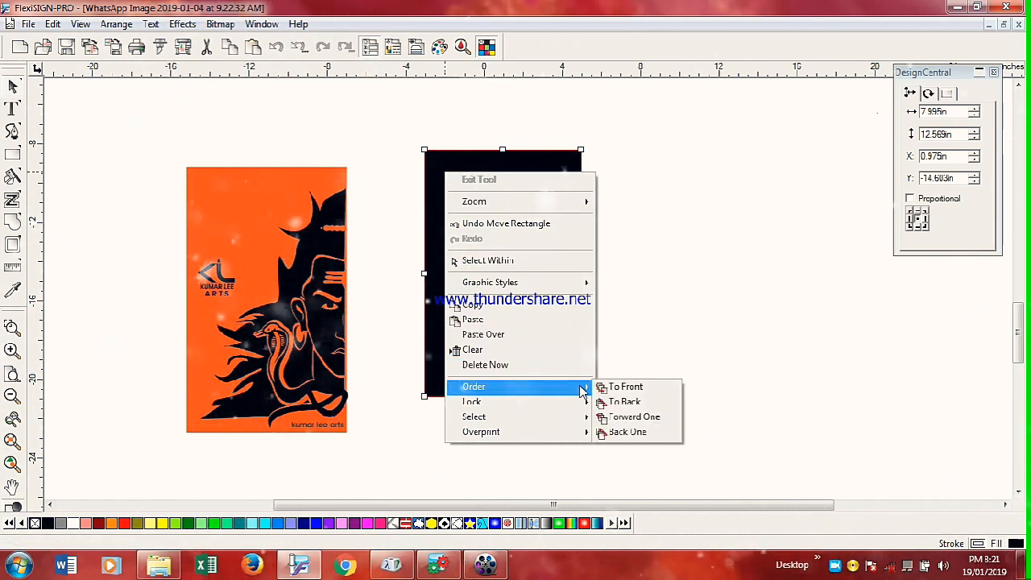
click(628, 403)
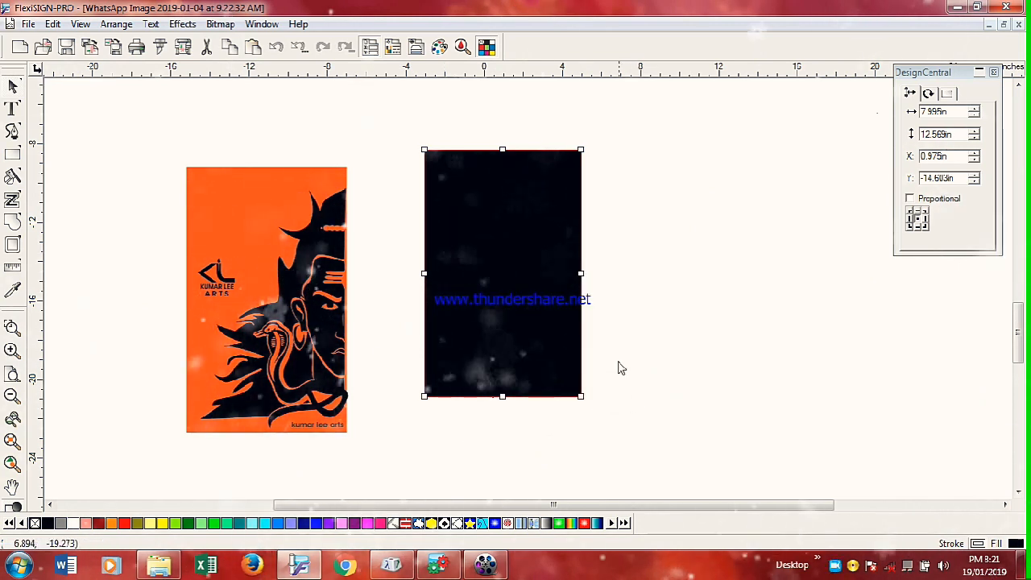
- Fill the background rectangle with orange and shift it slightly left and down so that it frames the portrait
click(569, 175)
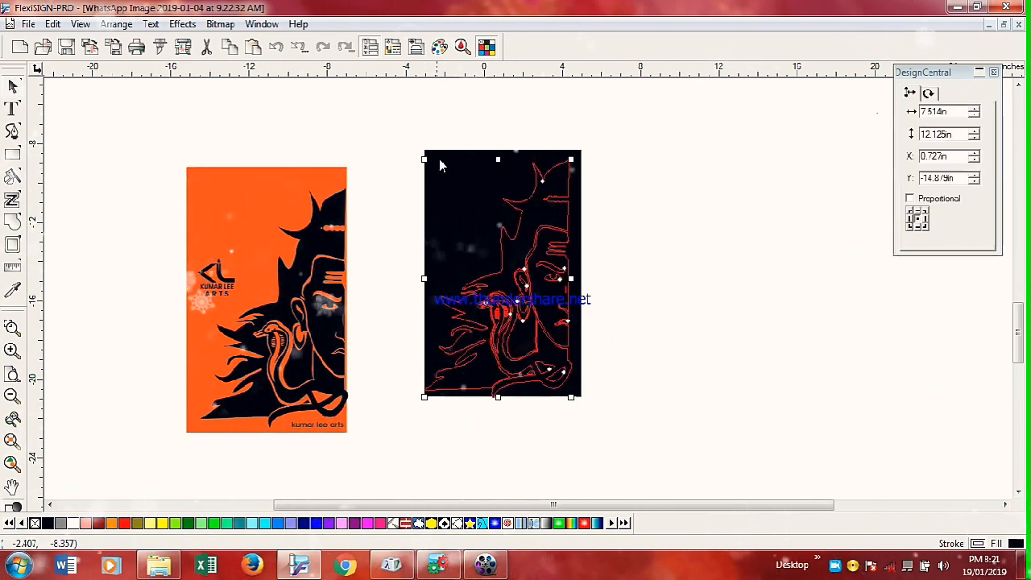
click(395, 476)
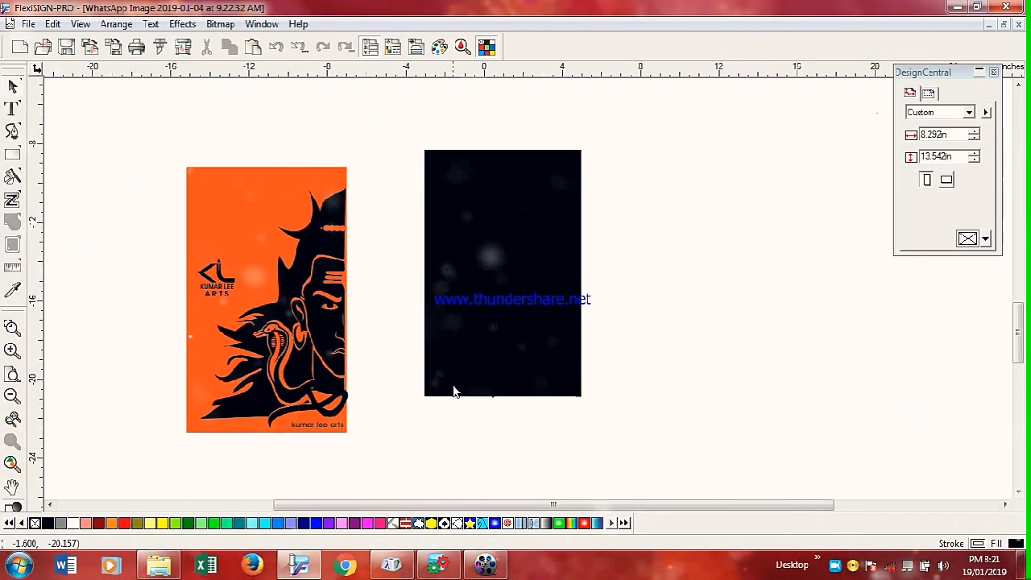
click(452, 390)
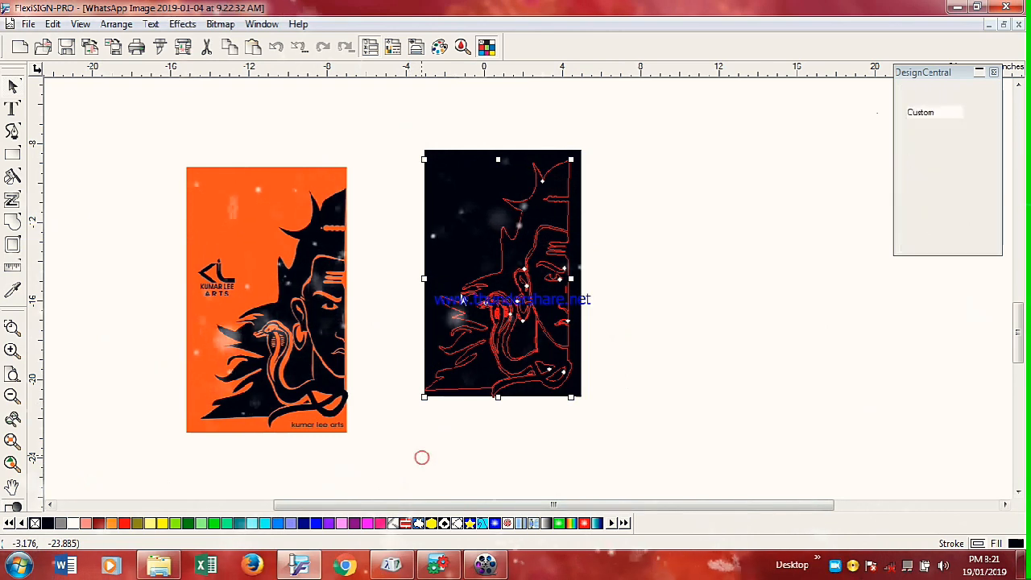
key(Delete)
click(449, 233)
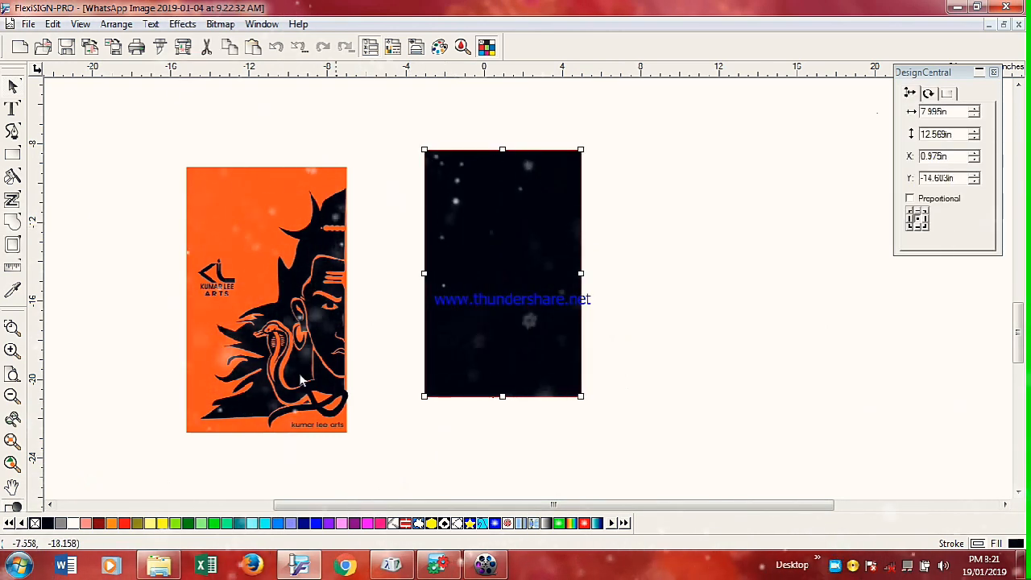
click(113, 524)
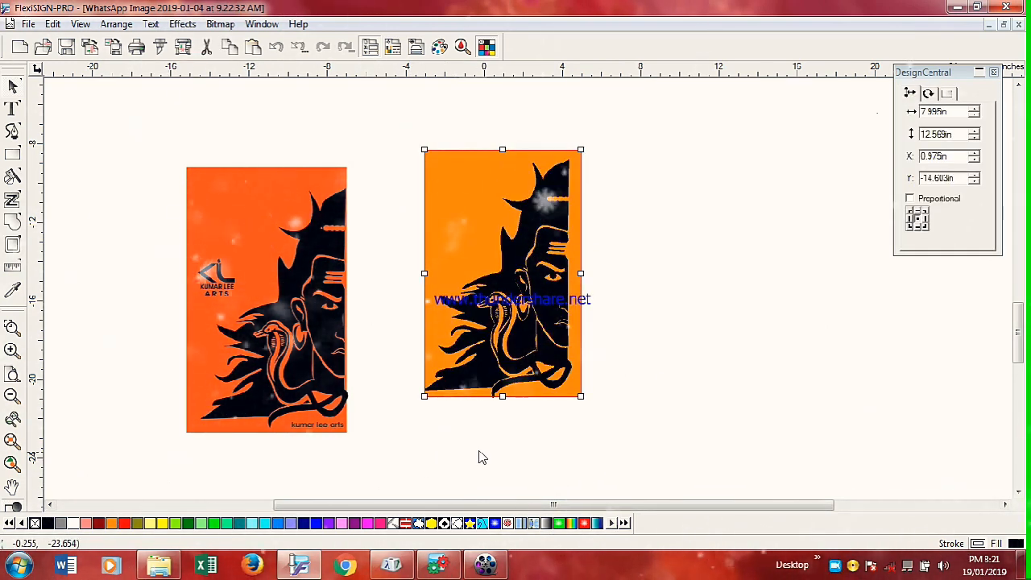
drag(464, 251, 456, 254)
click(657, 282)
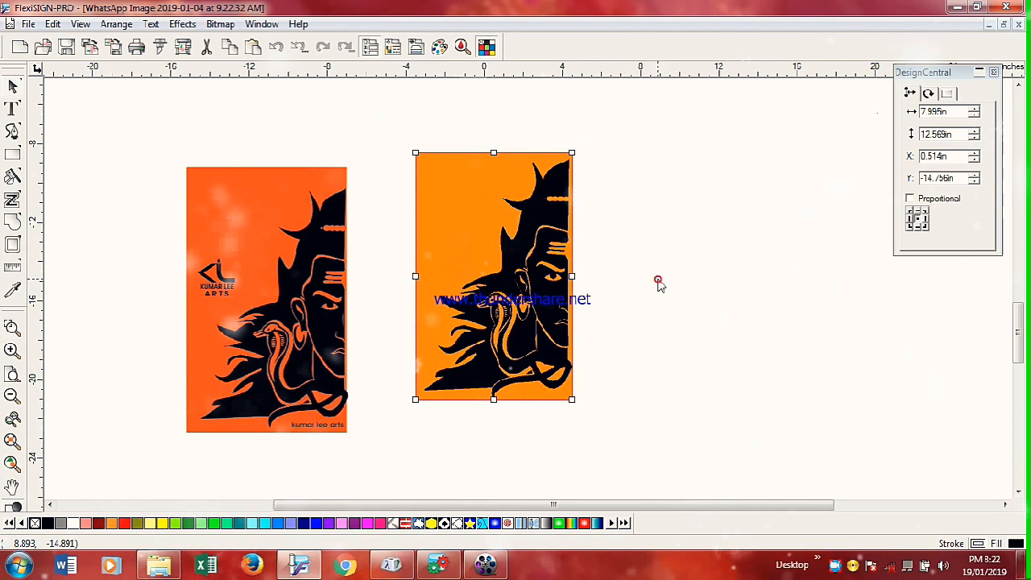
- Clear the original bitmap from the page, and select the traced portrait together with its orange background rectangle
drag(302, 119, 266, 367)
right_click(265, 367)
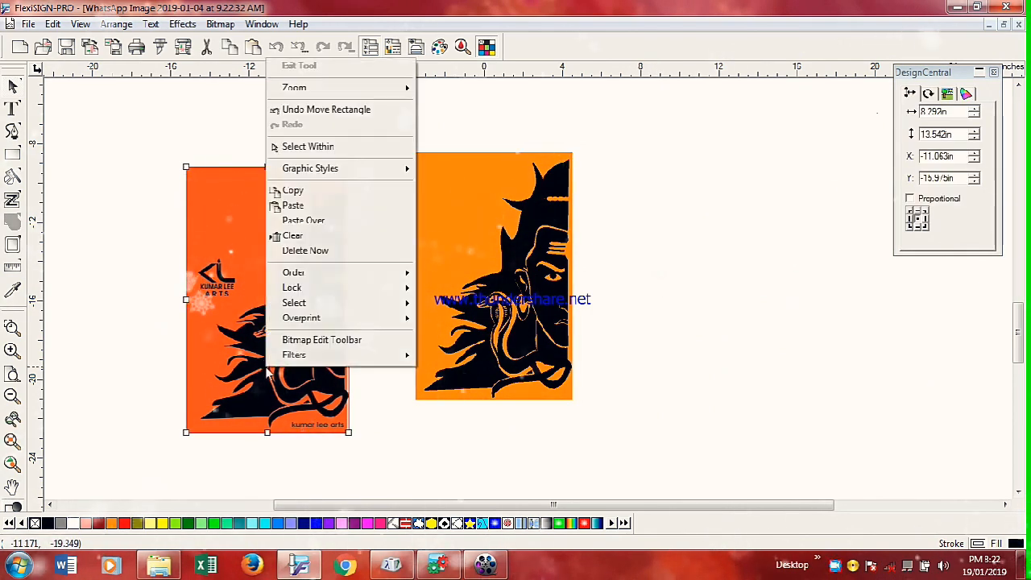
click(342, 237)
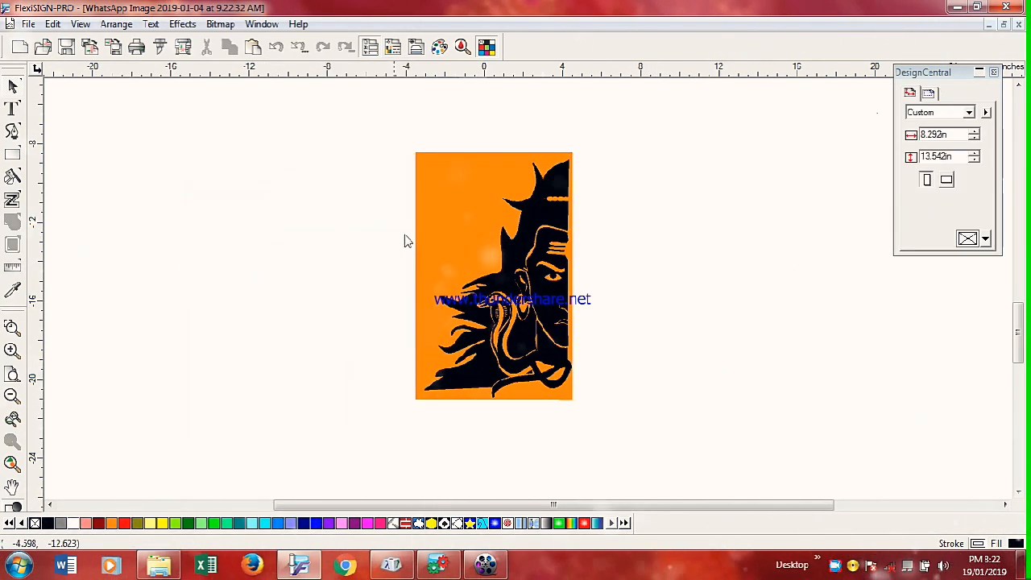
drag(449, 294, 407, 403)
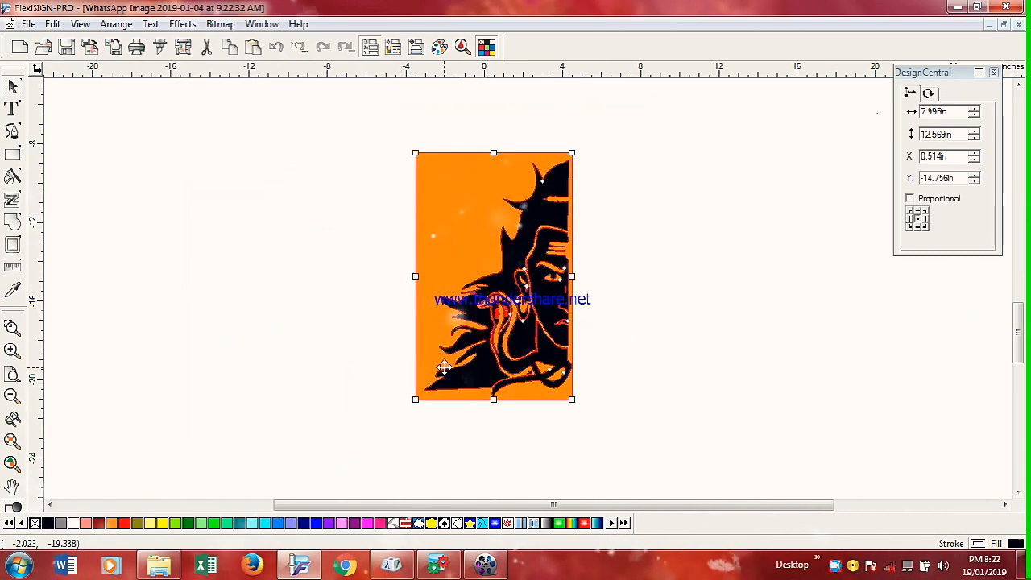
right_click(446, 369)
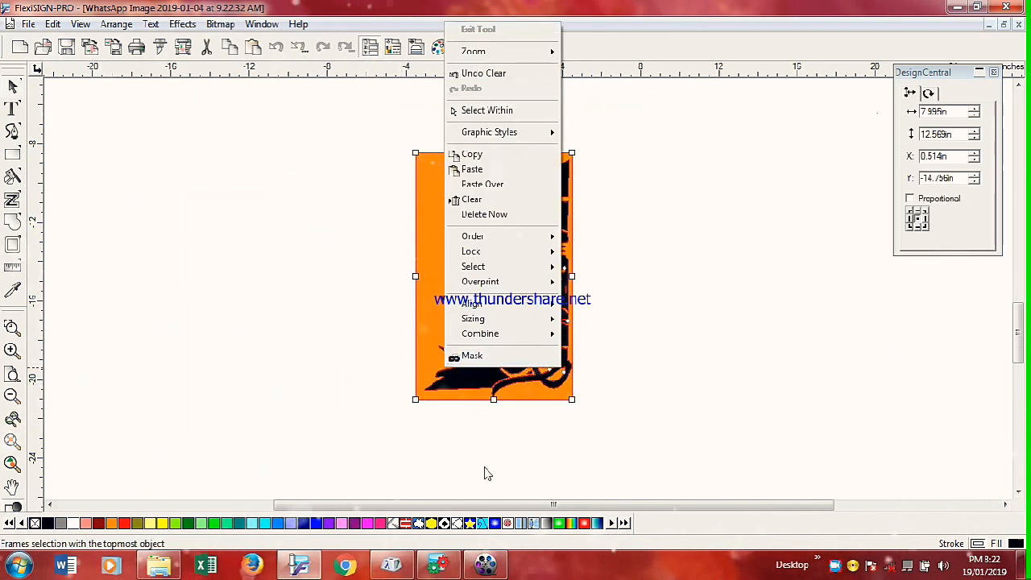
right_click(840, 567)
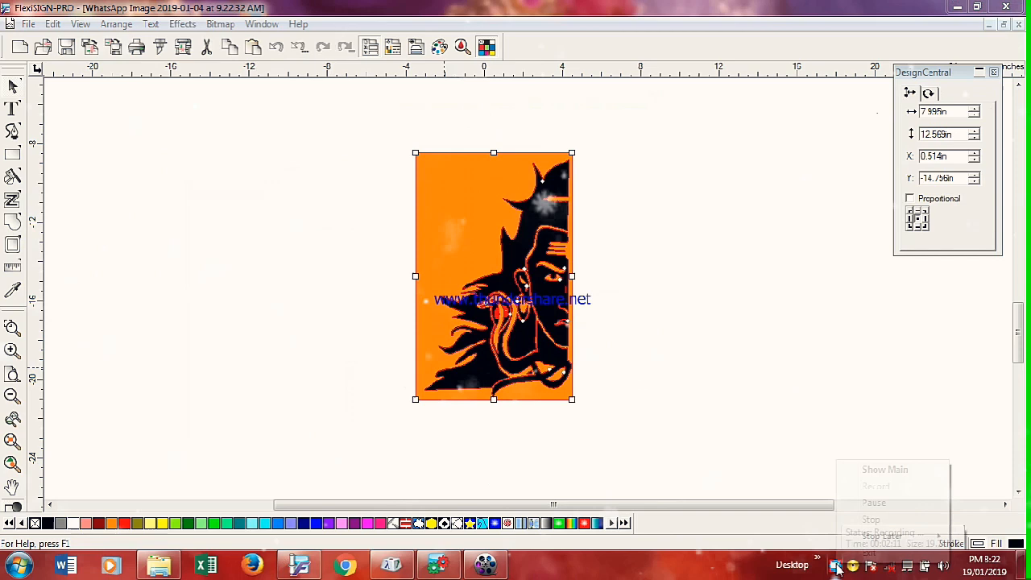
click(870, 501)
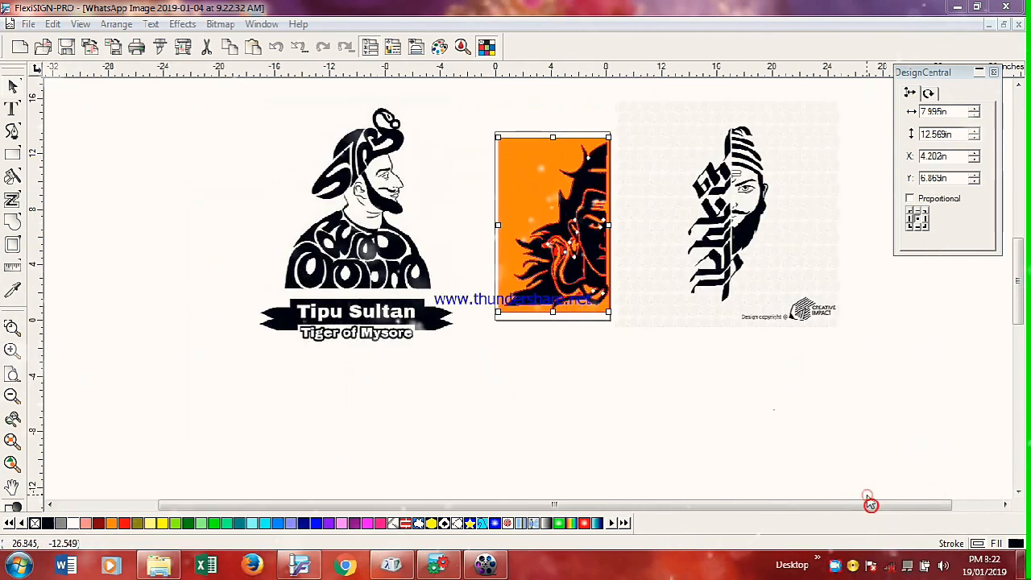
- Select the Tipu Sultan bitmap and move it slightly left and down, away from the orange portrait
click(444, 248)
drag(444, 247, 411, 242)
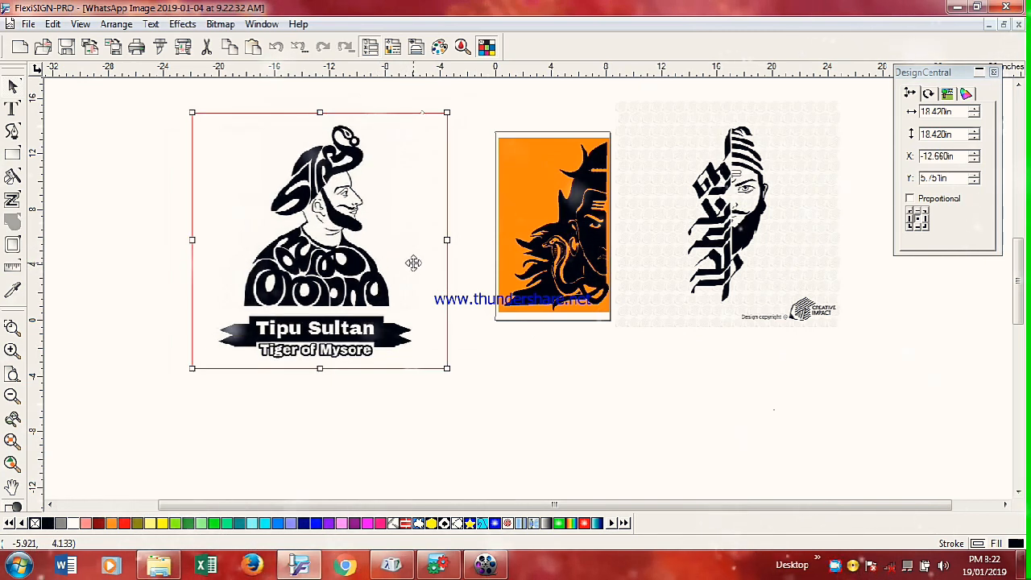
scroll(388, 359, up, 2)
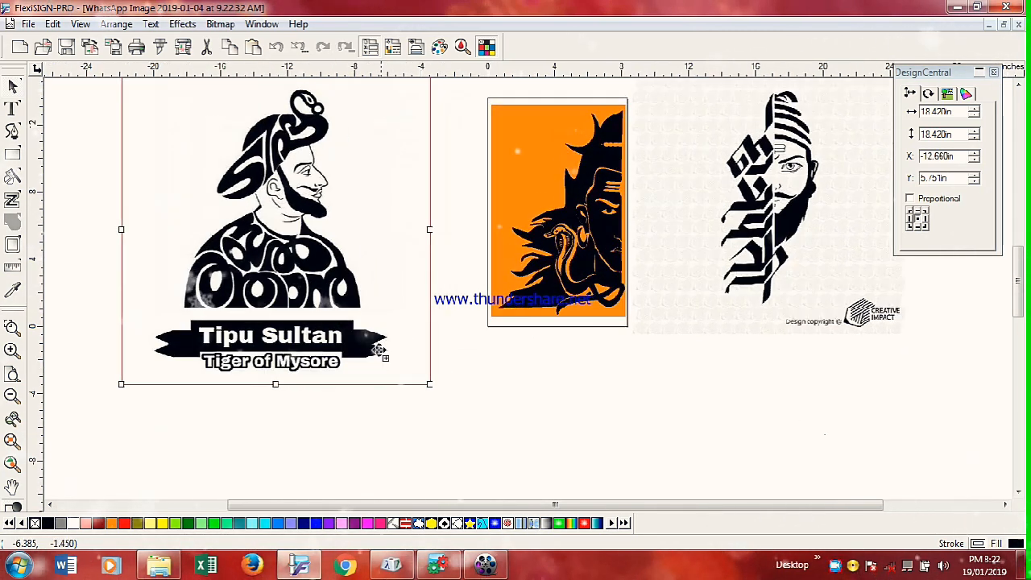
drag(337, 312, 546, 378)
scroll(439, 344, up, 1)
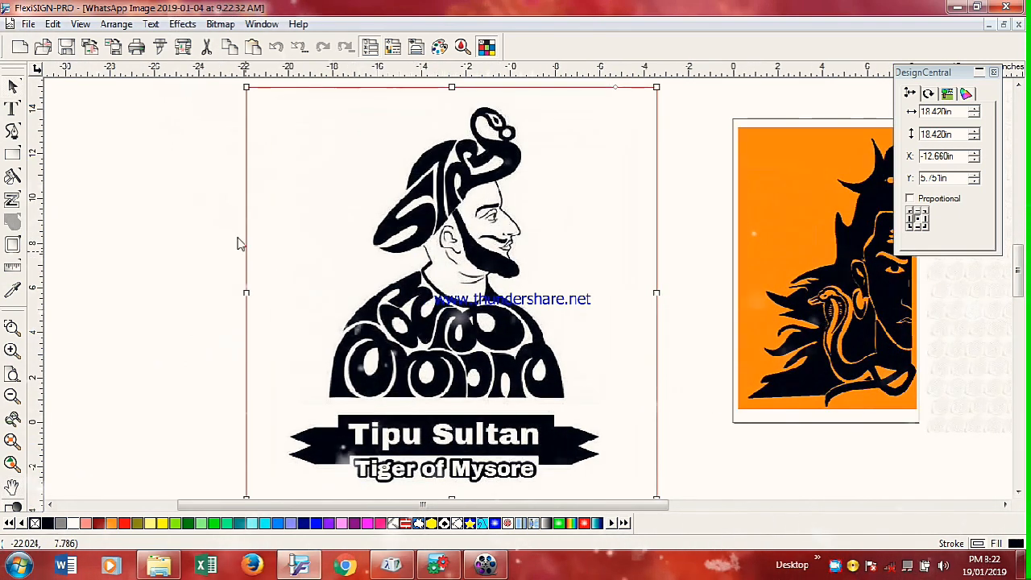
- Vectorize the Tipu Sultan bitmap with Enhanced Curves
click(151, 24)
mouse_move(182, 29)
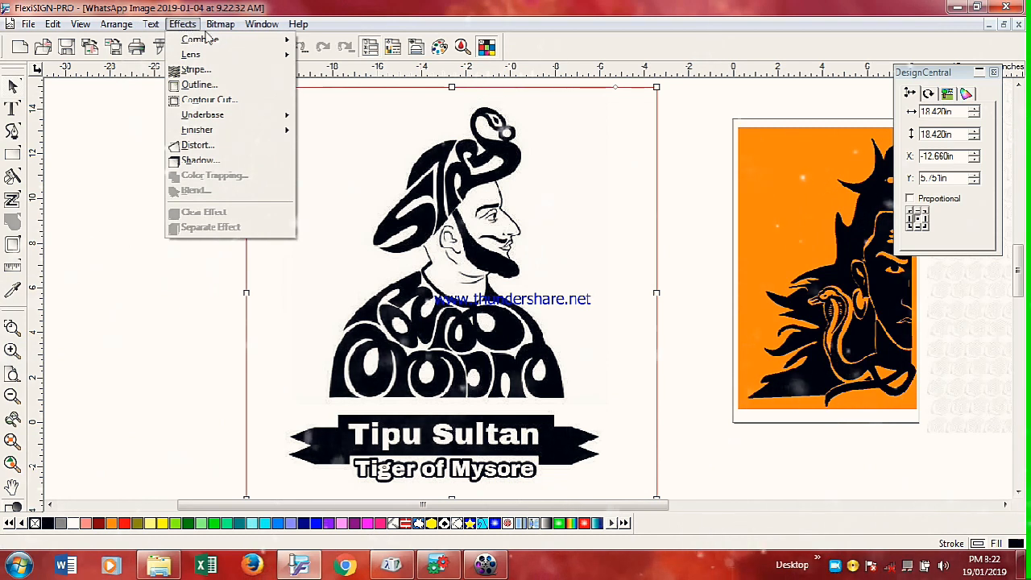
mouse_move(219, 24)
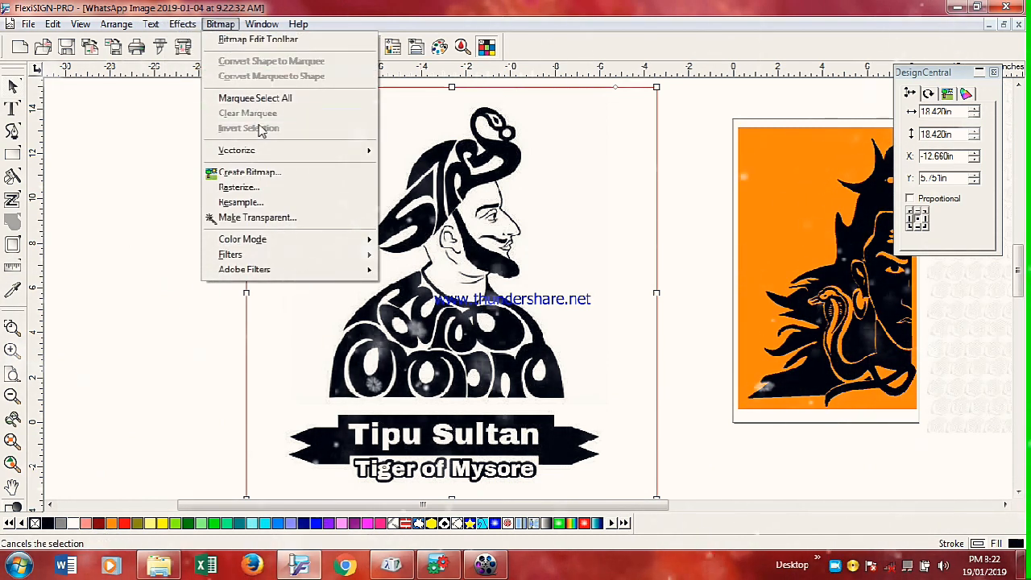
mouse_move(371, 155)
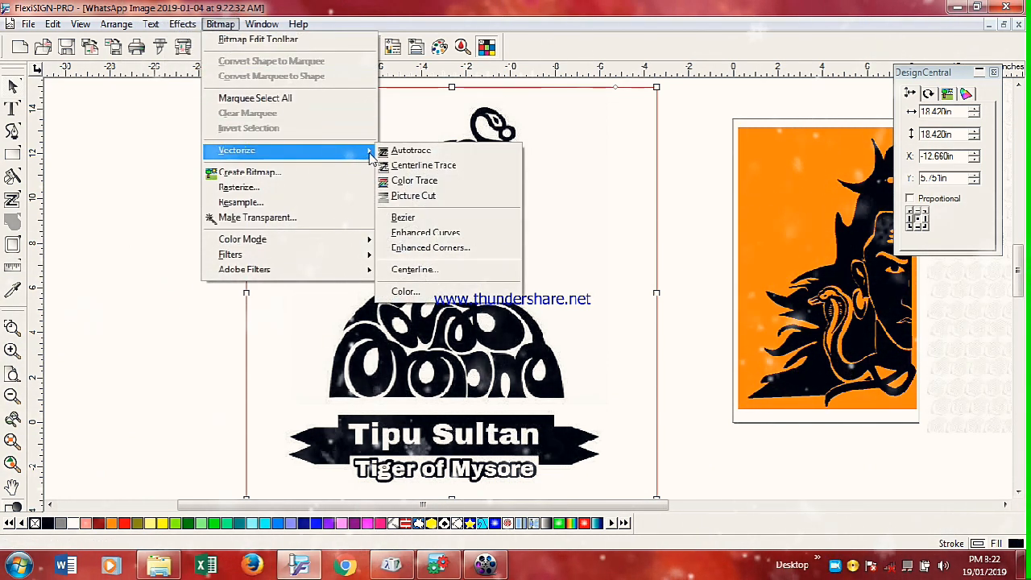
click(441, 234)
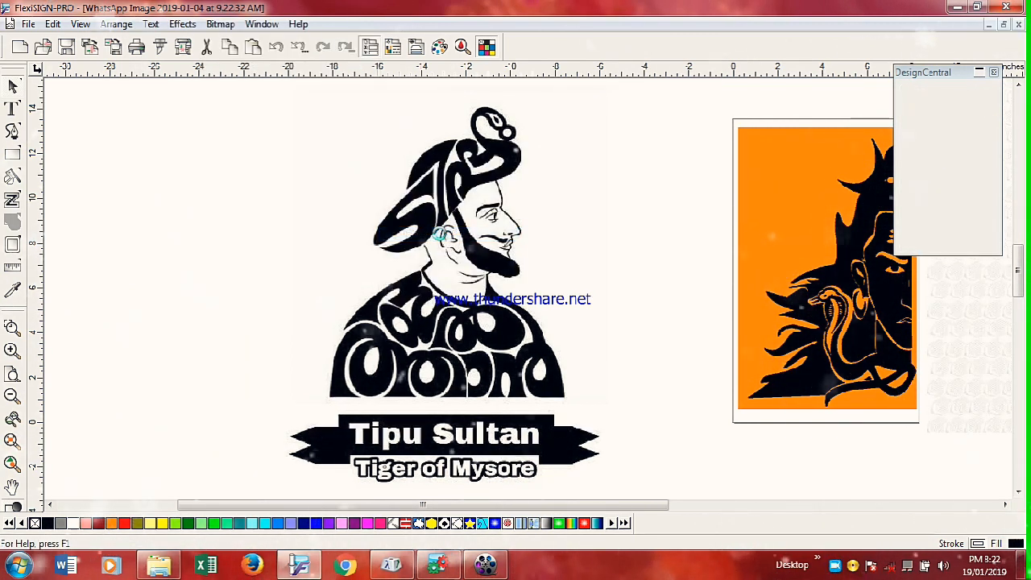
- Move the original Tipu Sultan bitmap off its traced copy and clear it from the page
click(115, 107)
click(374, 142)
drag(389, 133, 51, 162)
right_click(110, 209)
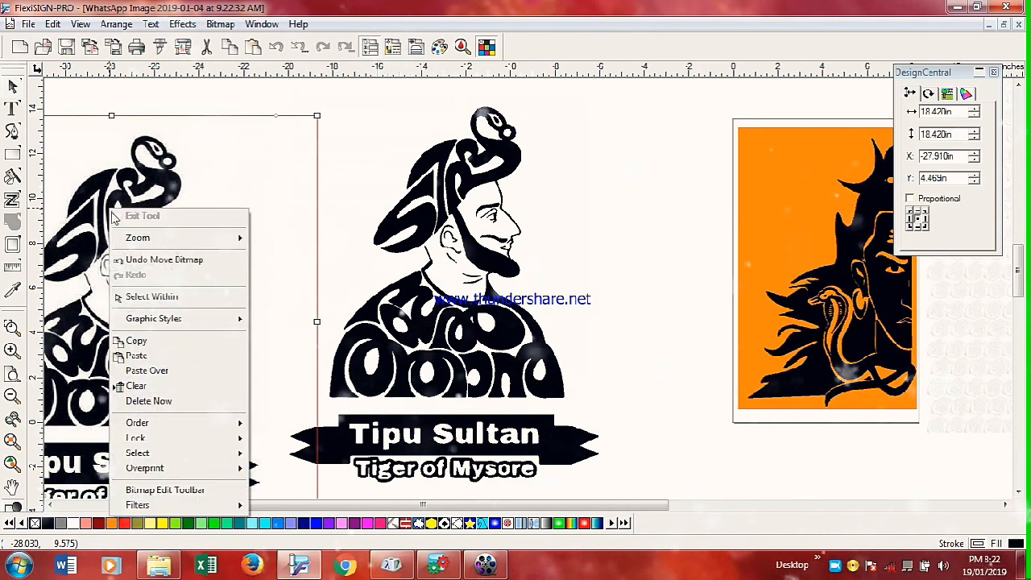
click(174, 388)
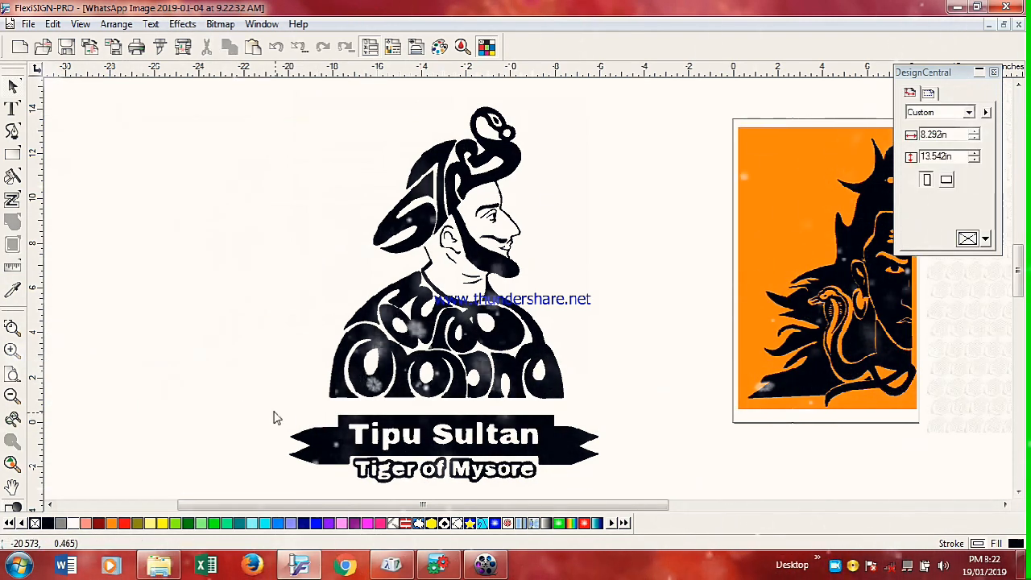
- Fill the traced banner and the caption beneath it with blue
drag(274, 412, 622, 485)
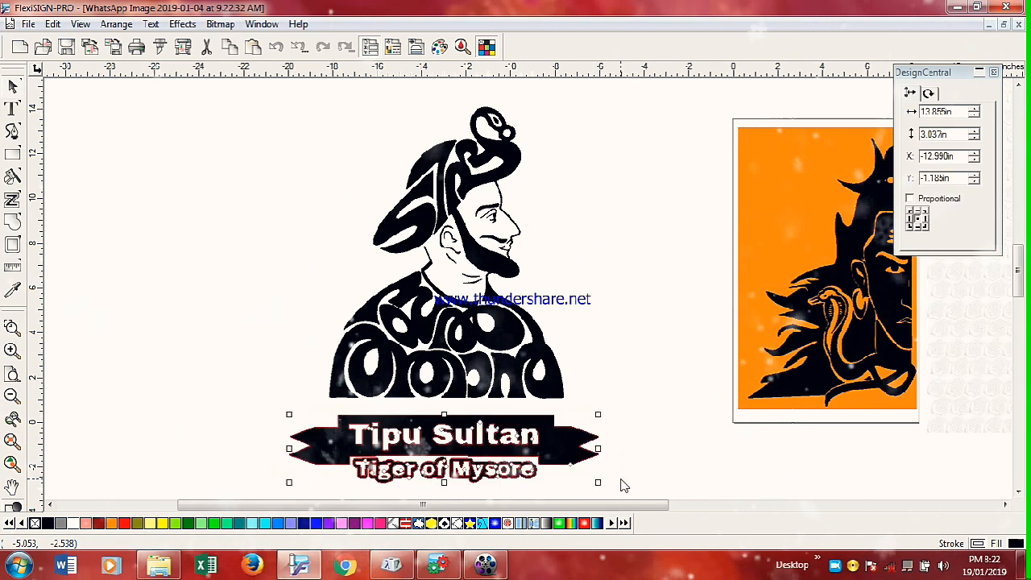
click(278, 522)
click(247, 455)
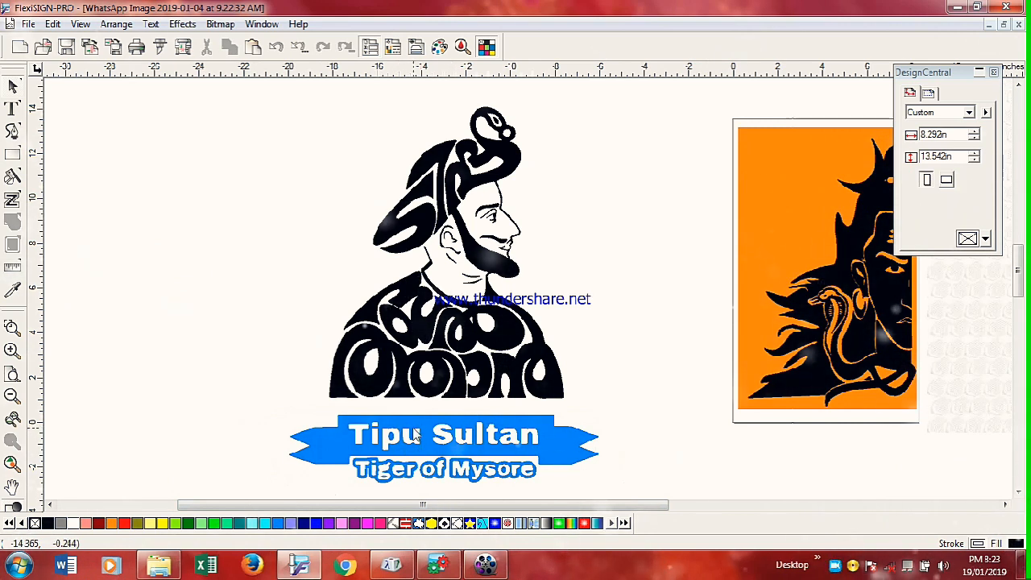
- Delete the "Tiger of Mysore" caption shapes below the banner
click(400, 468)
right_click(395, 466)
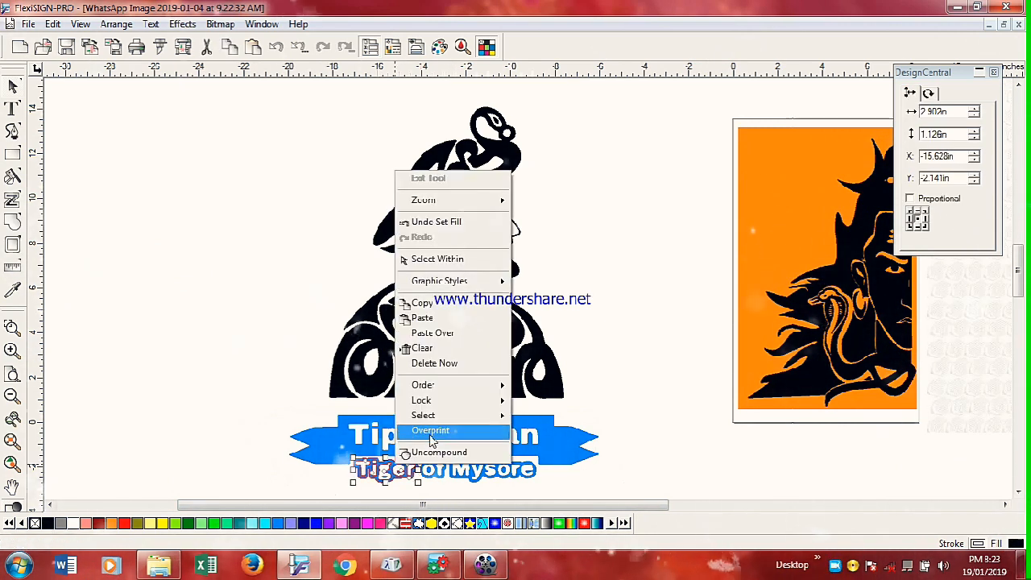
drag(539, 488, 382, 471)
key(Delete)
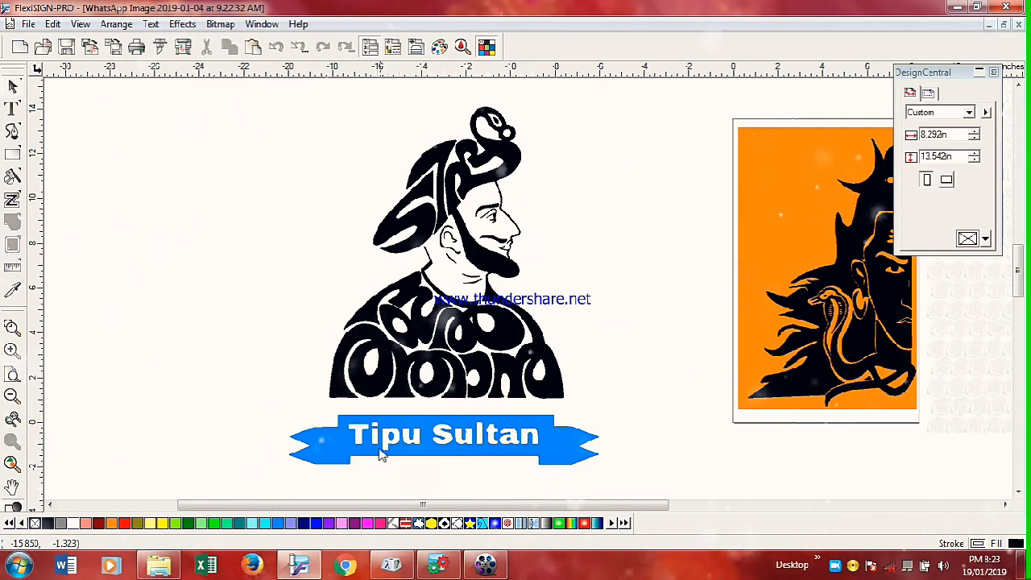
- Fill the lower-left lettering shapes of the figure's torso and the central chest-and-collar shape with red
drag(363, 334, 364, 337)
click(308, 341)
drag(286, 362, 390, 393)
click(124, 522)
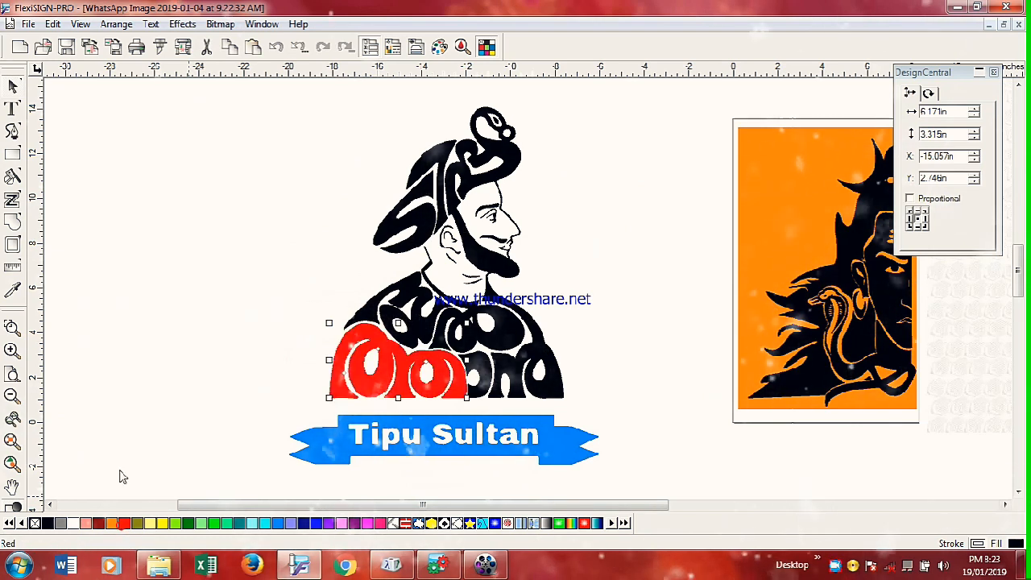
click(129, 430)
click(508, 348)
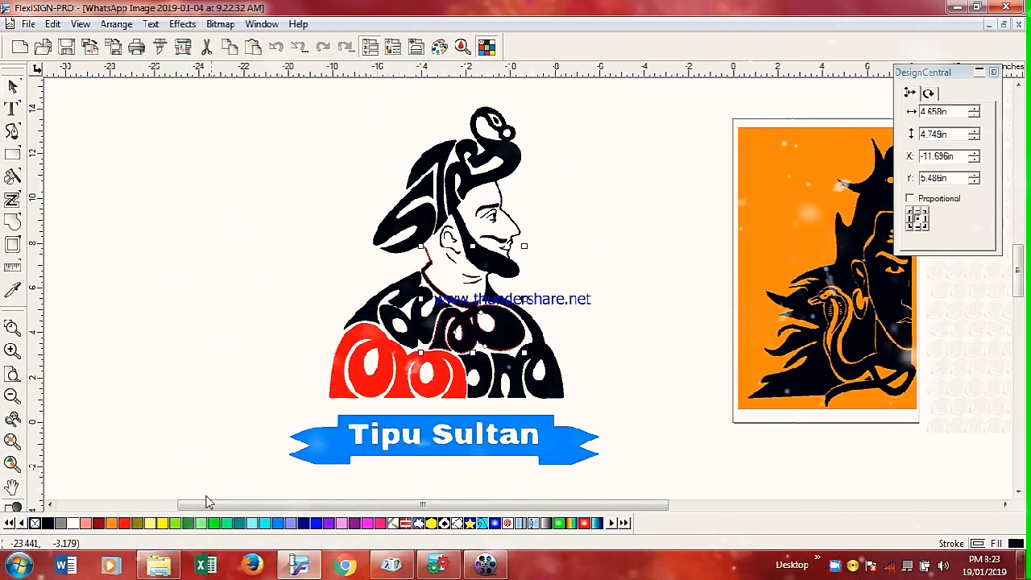
click(124, 522)
click(151, 423)
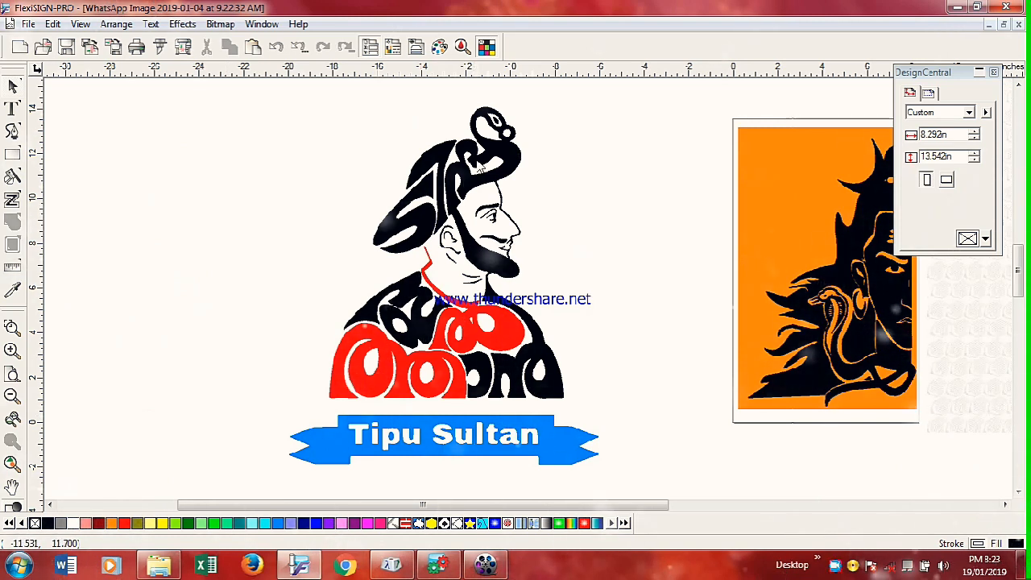
- Fill the two rear shapes of the figure's turban with red
click(444, 163)
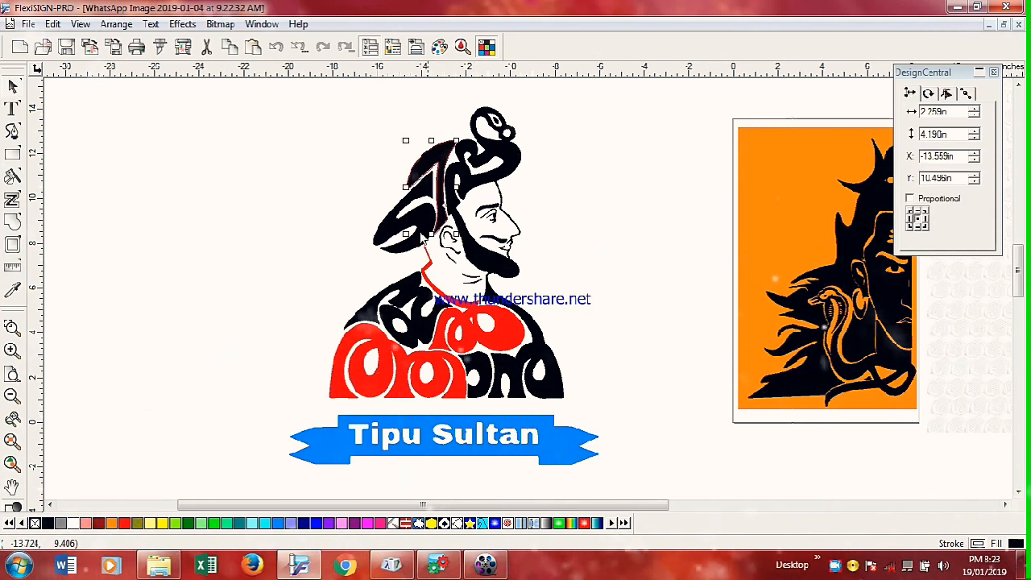
click(122, 523)
click(195, 402)
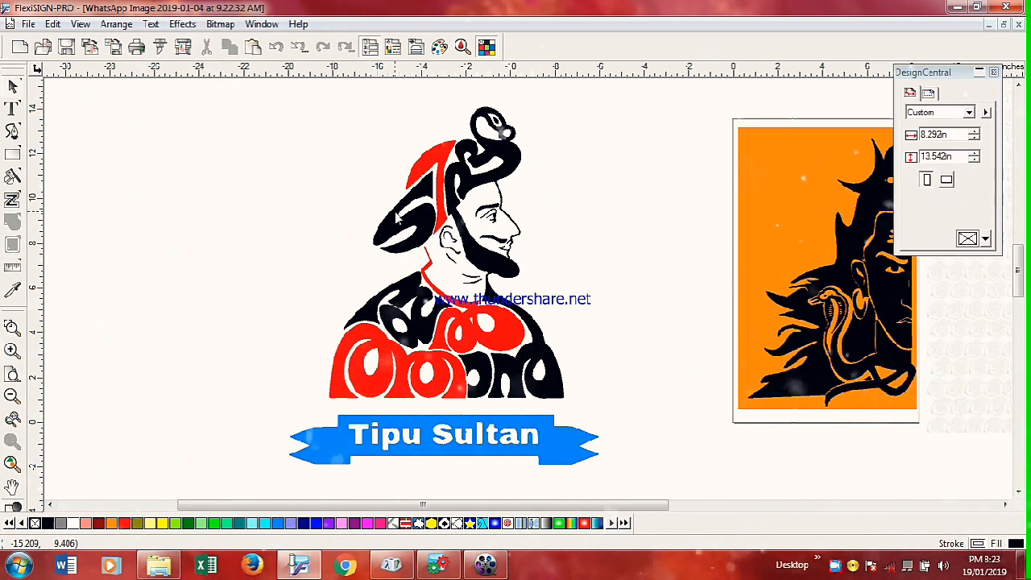
click(383, 241)
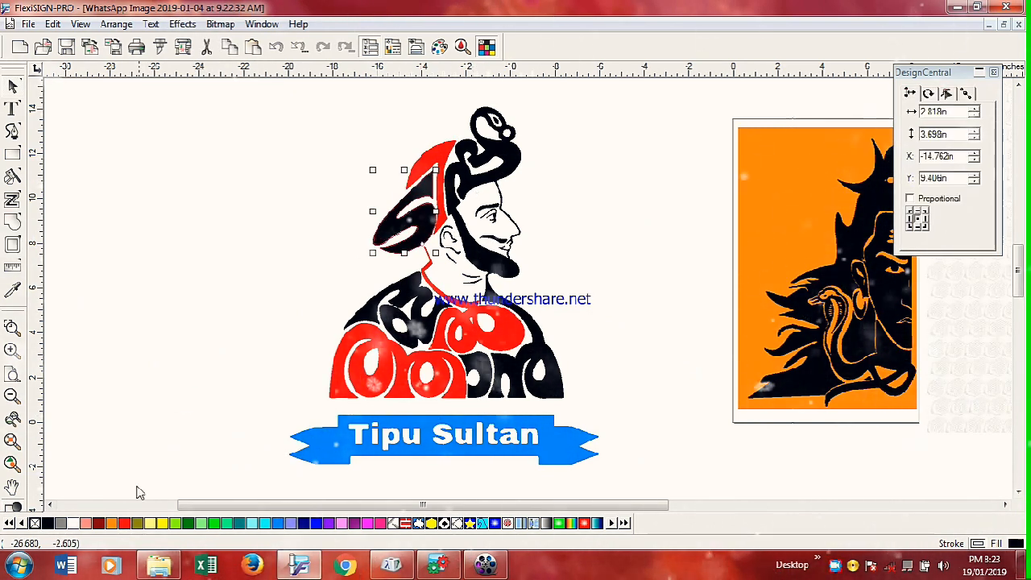
click(267, 524)
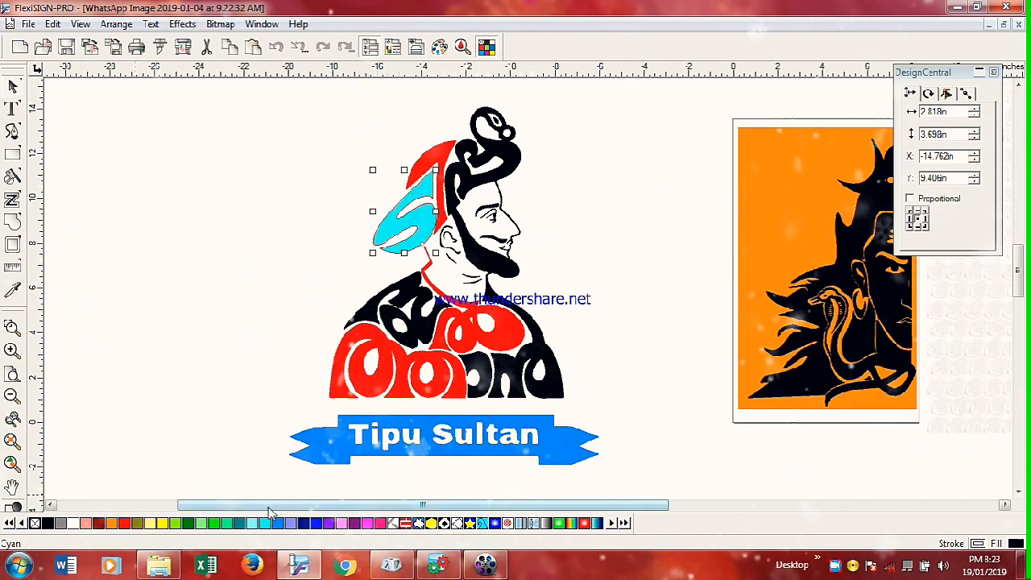
click(124, 523)
click(195, 400)
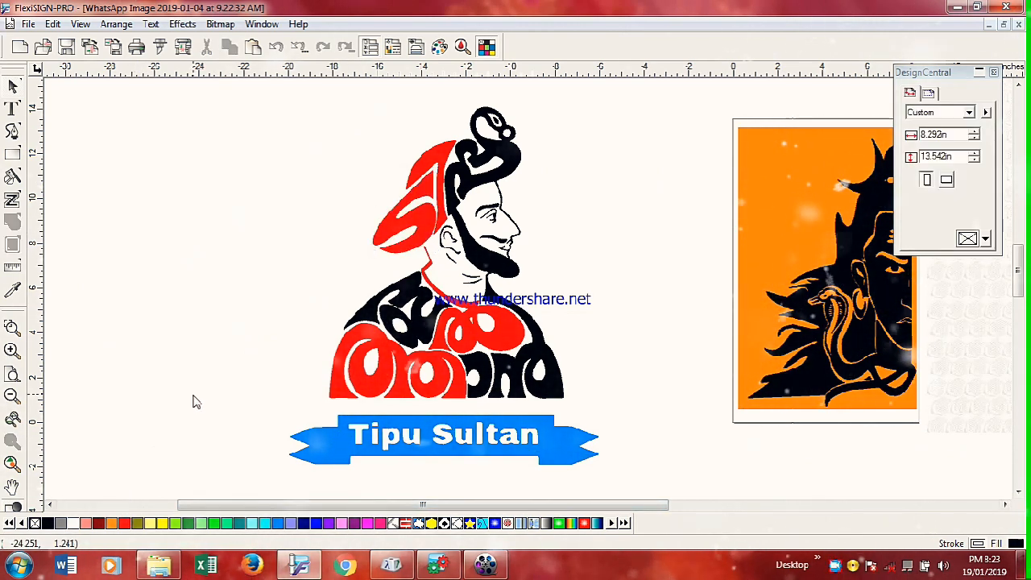
- Try filling the turban's front, the beard and face outline, and the right torso shapes with red, and undo that fill
drag(555, 95, 463, 167)
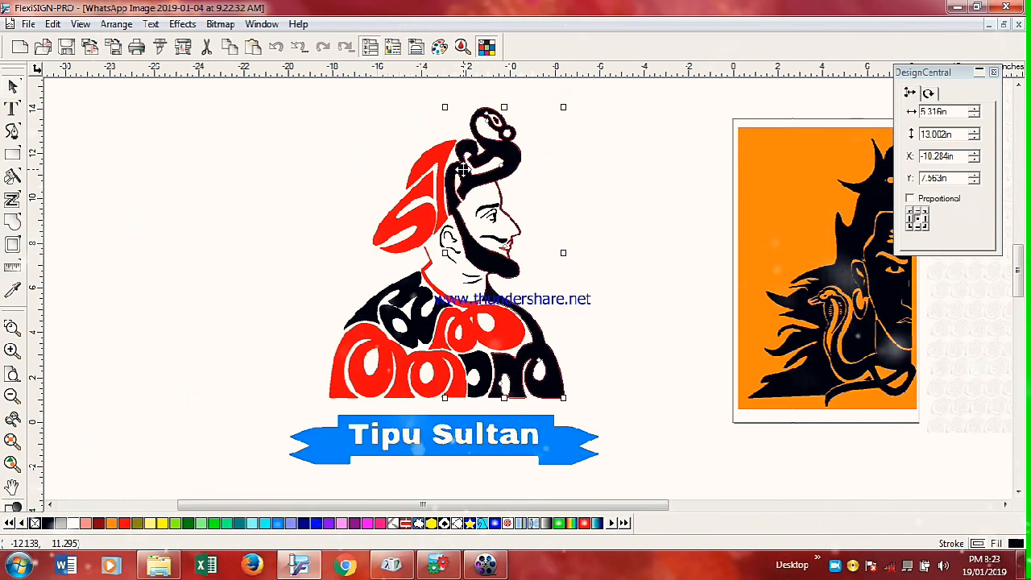
click(124, 523)
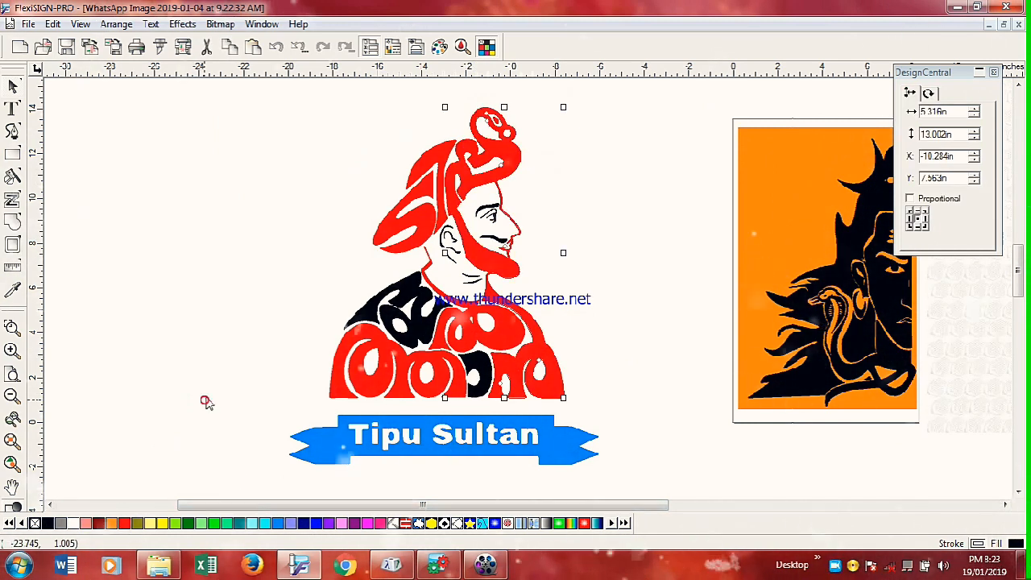
click(206, 402)
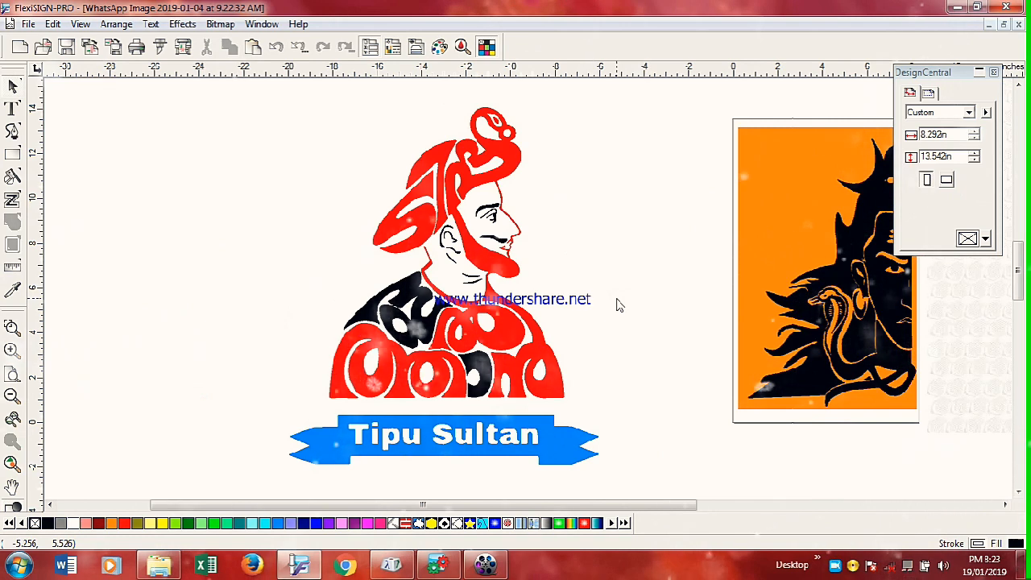
scroll(616, 305, down, 1)
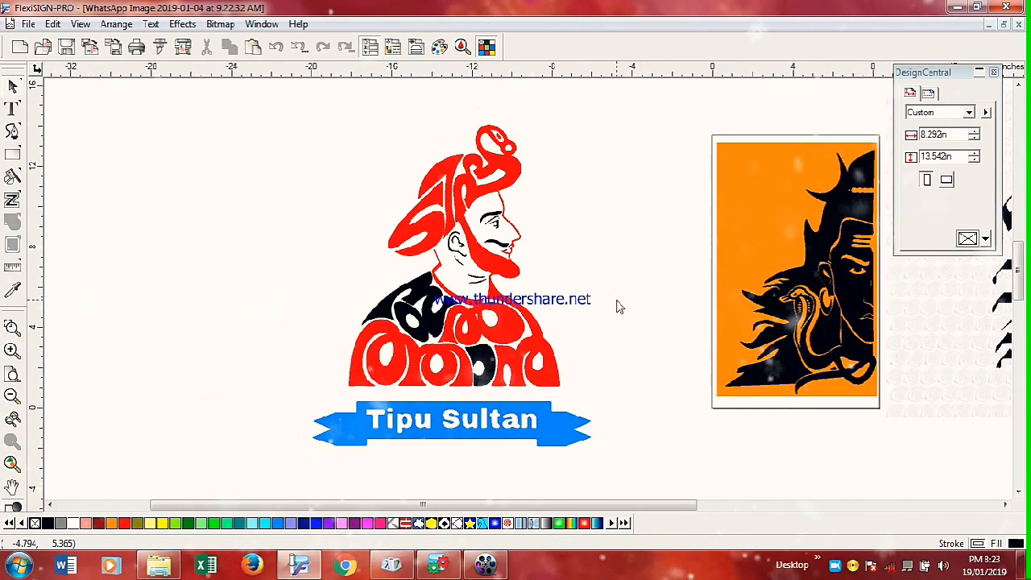
key(ctrl+z)
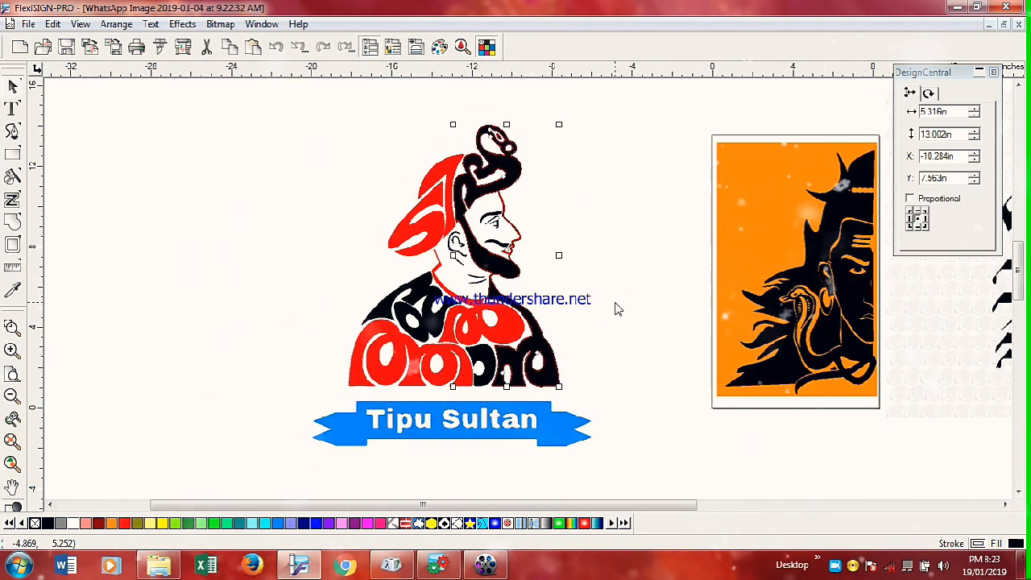
click(617, 308)
scroll(617, 308, down, 3)
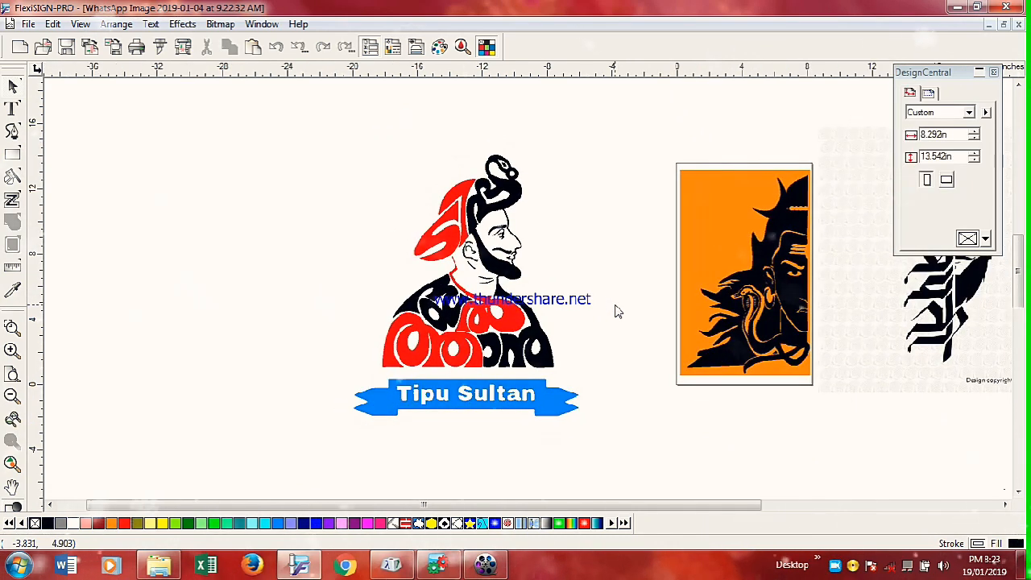
- Vectorize the bitmap of the bearded half-face with lettering using the Bezier option
drag(803, 323, 559, 328)
click(712, 329)
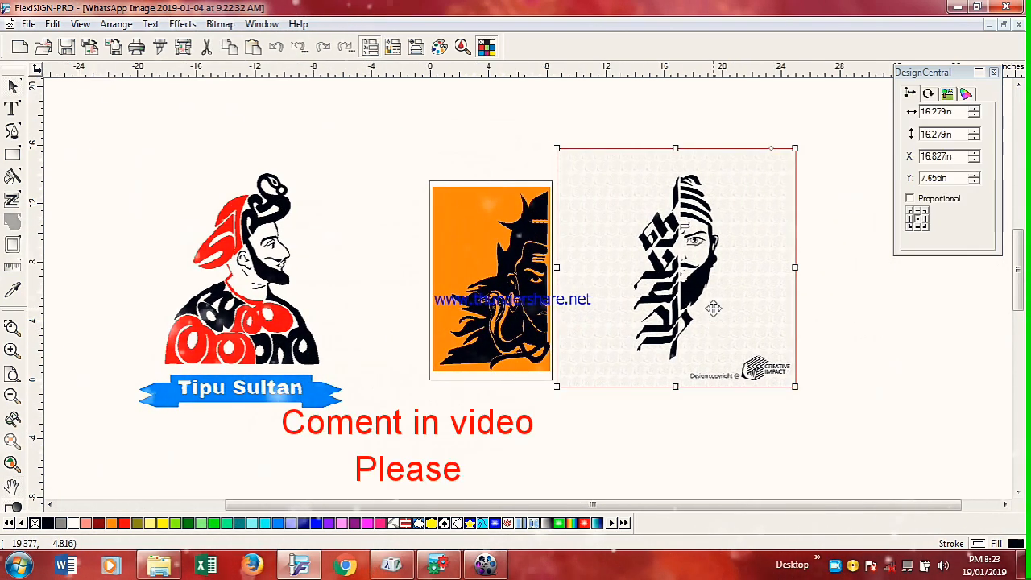
click(179, 24)
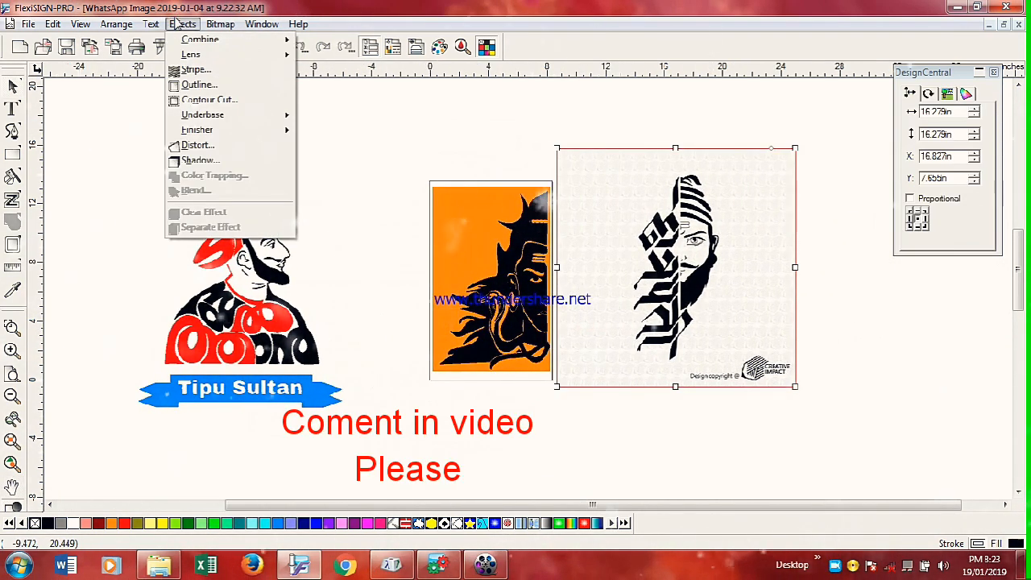
mouse_move(215, 27)
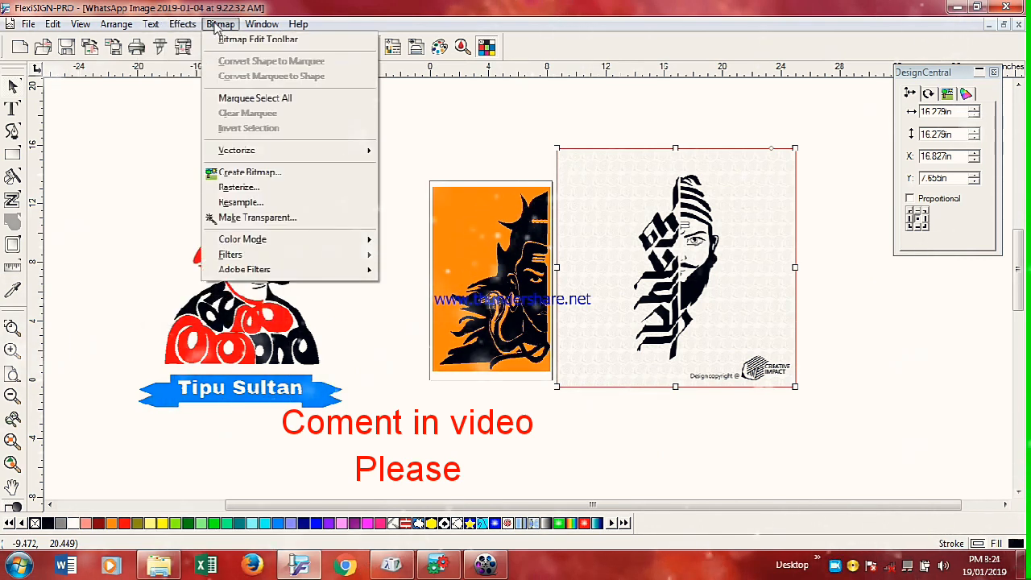
mouse_move(295, 150)
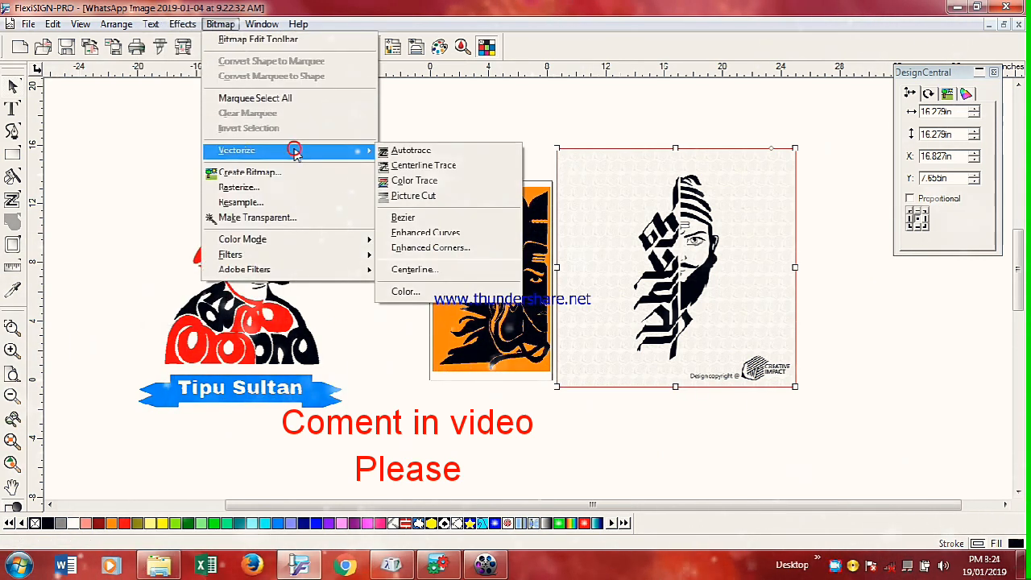
click(439, 217)
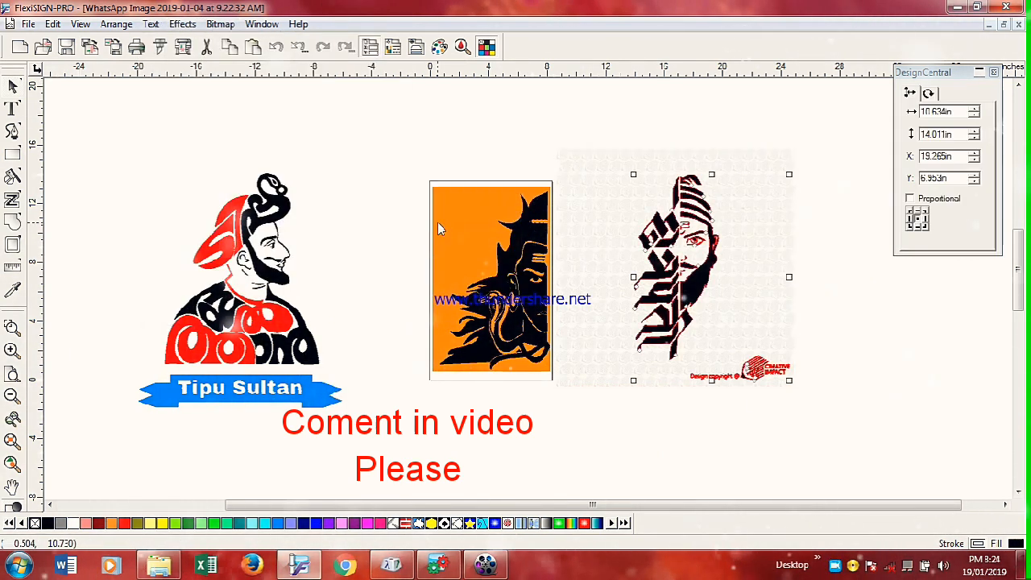
- Delete the original half-face bitmap behind its trace, along with the traced copyright line and Creative Impact logo
click(645, 208)
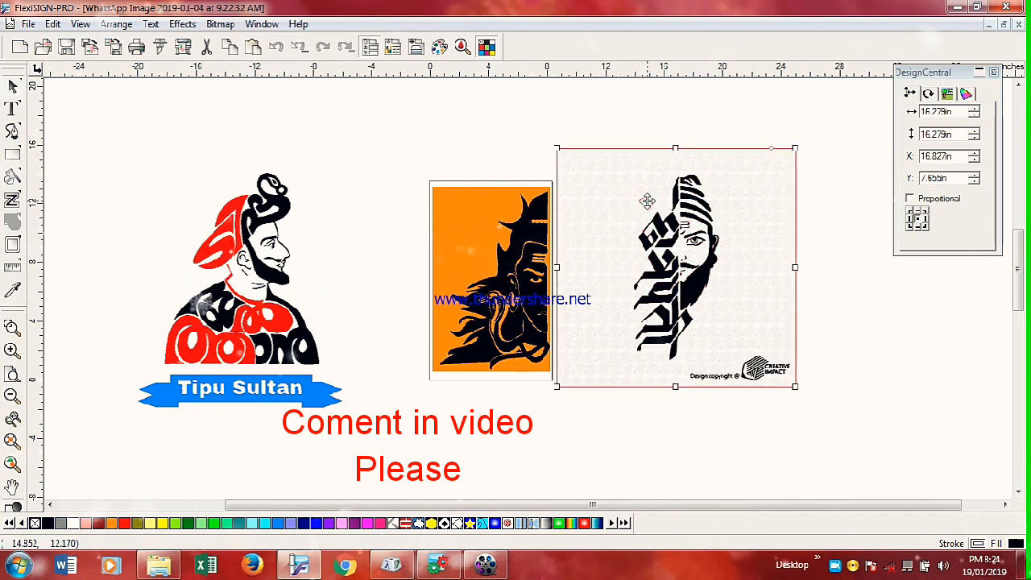
scroll(647, 201, up, 4)
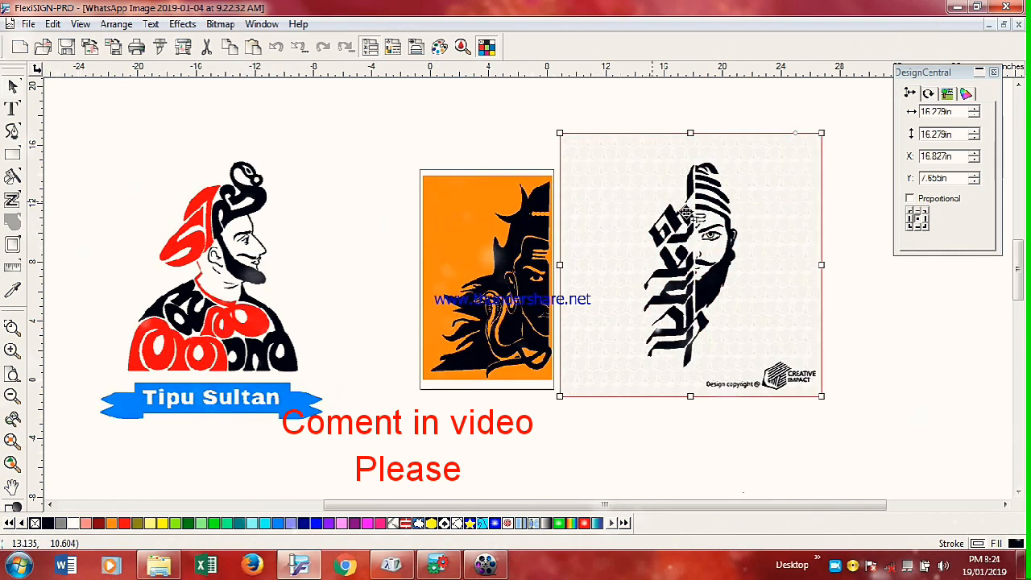
drag(663, 195, 596, 192)
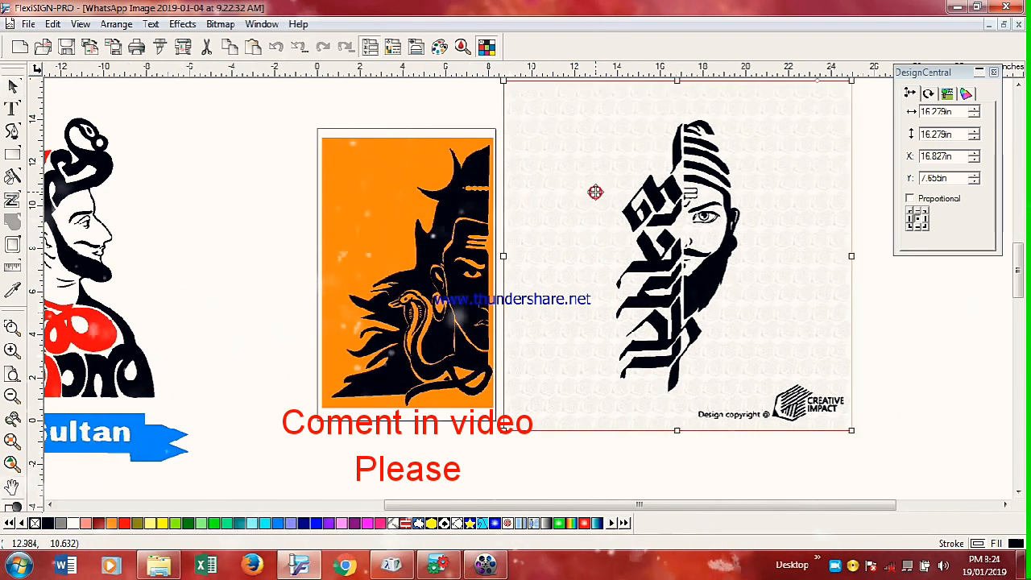
key(Delete)
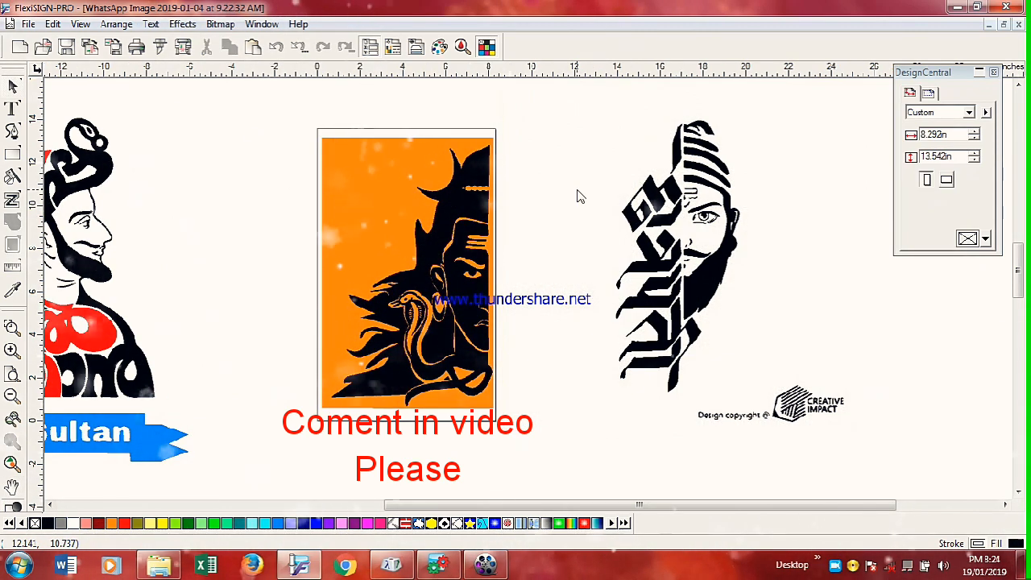
drag(877, 381, 696, 441)
key(Delete)
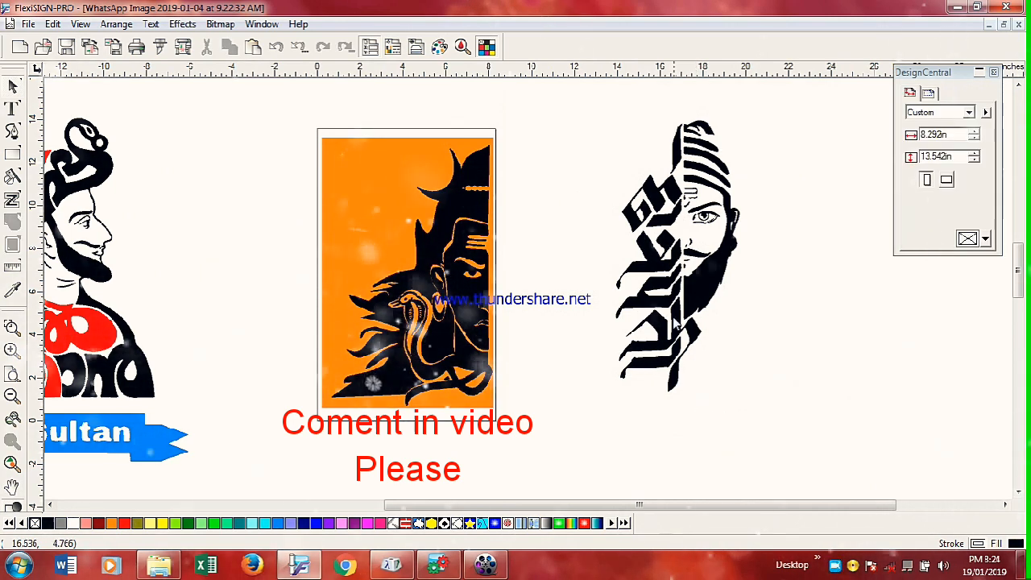
- Fill three lettering strokes of the half-face with red: the middle one, the lowest one and the short upper one
click(670, 295)
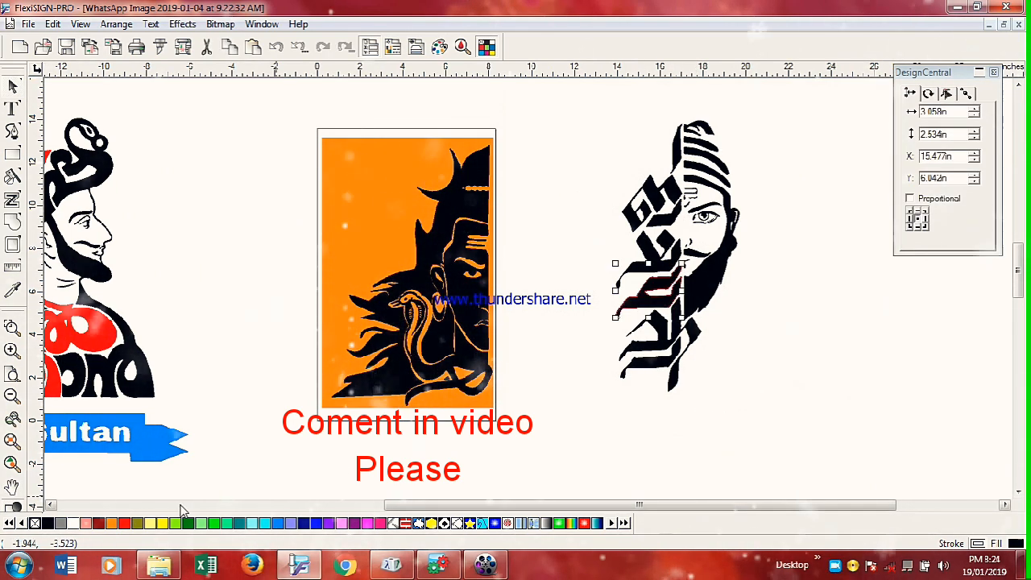
click(125, 524)
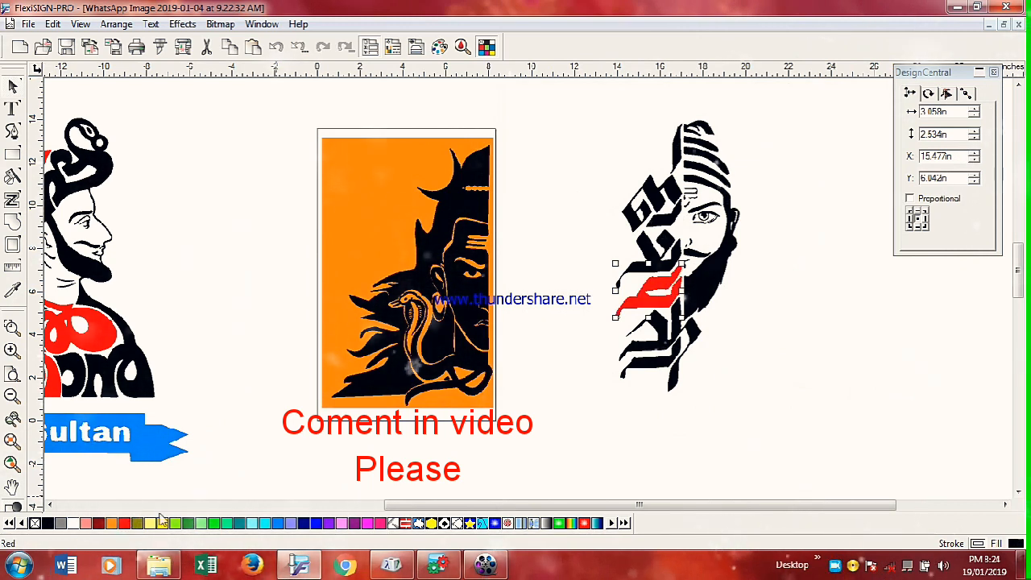
click(603, 417)
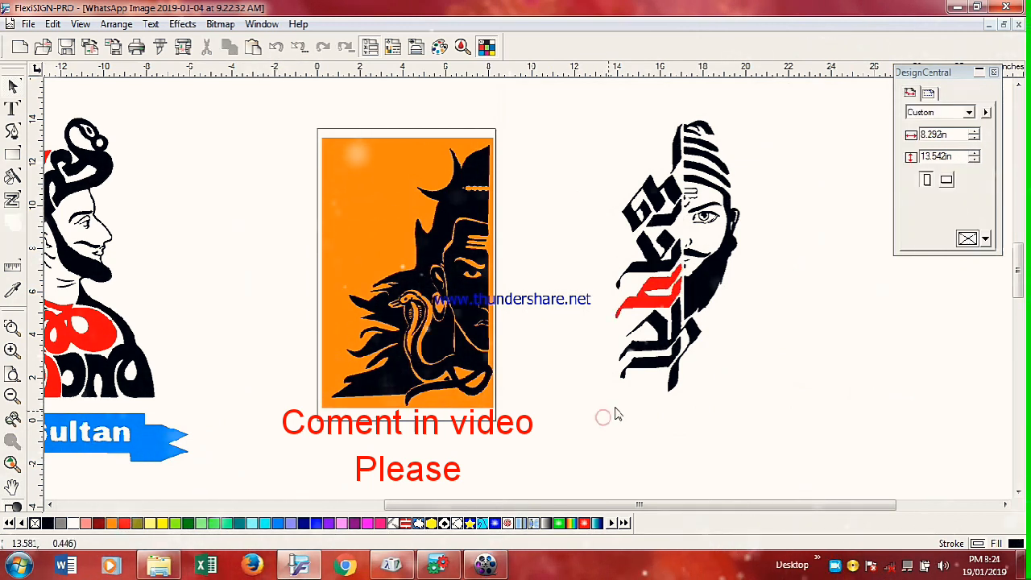
click(670, 364)
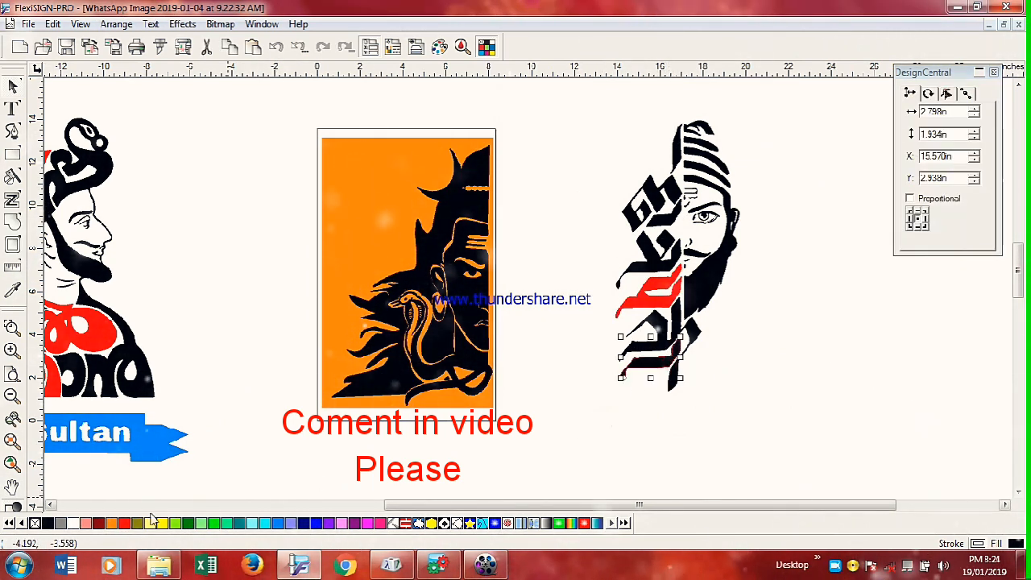
click(595, 431)
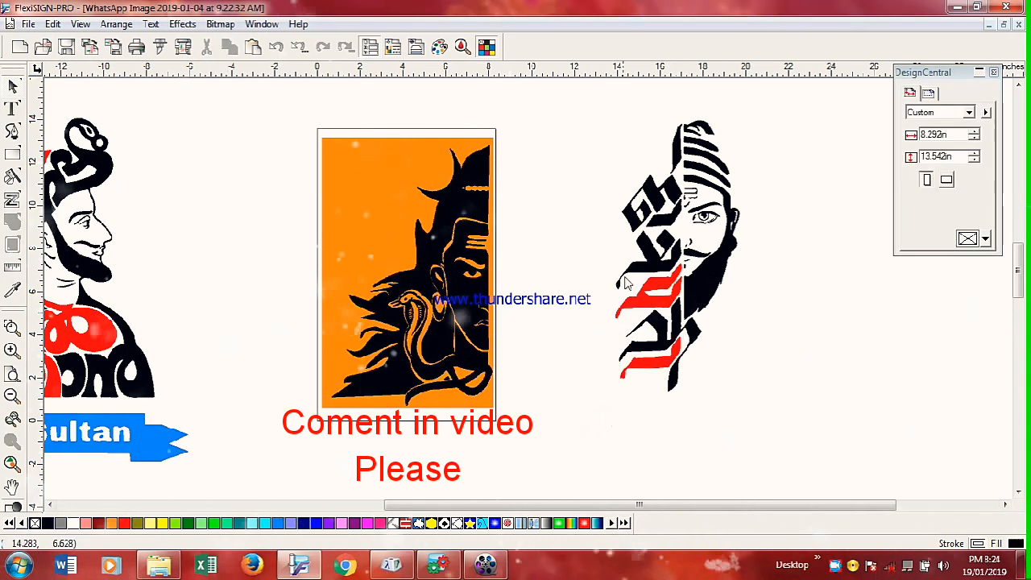
click(657, 225)
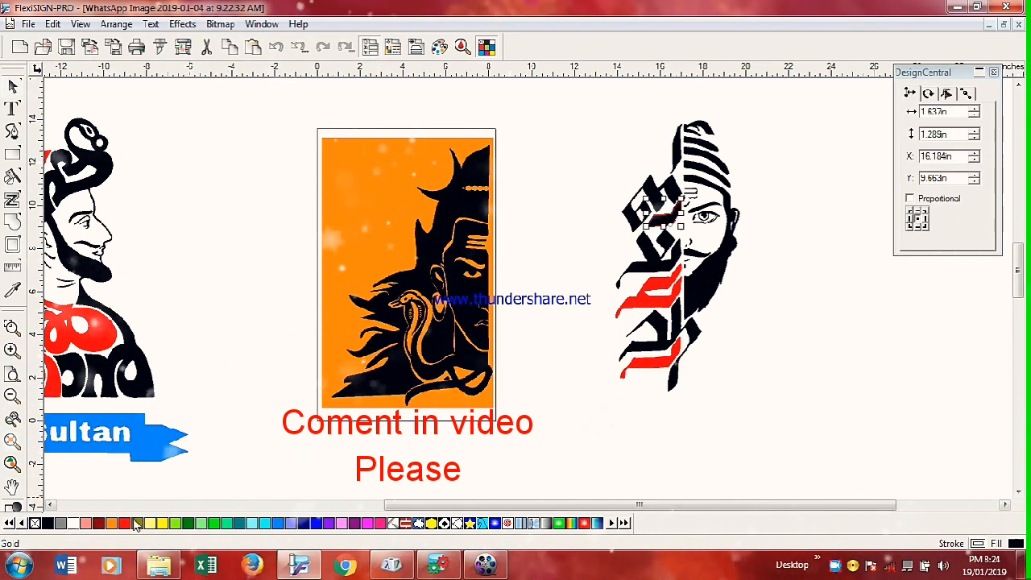
click(714, 429)
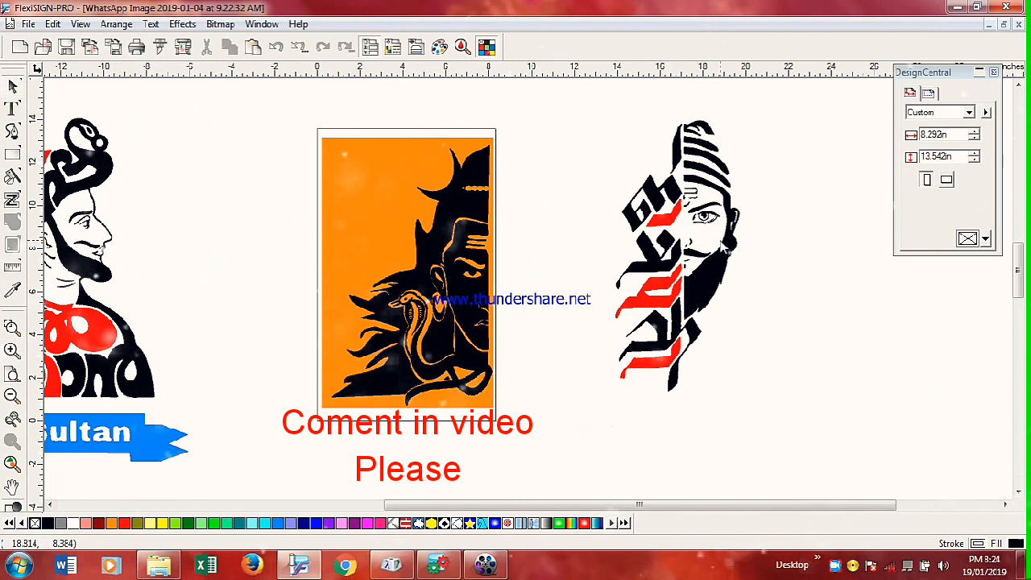
- Fill the striped shapes of the half-face's turban with orange
drag(711, 175, 678, 195)
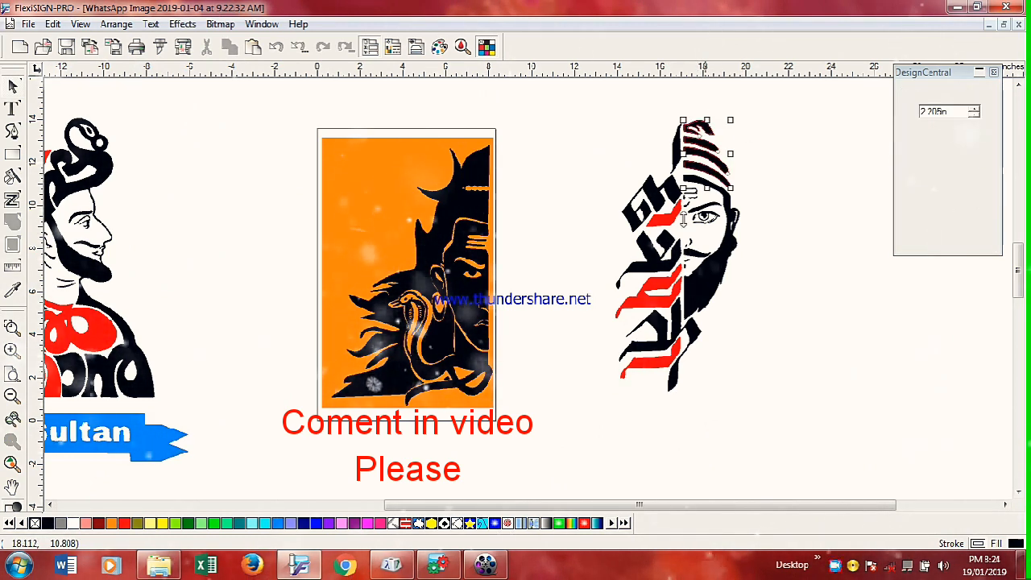
click(112, 523)
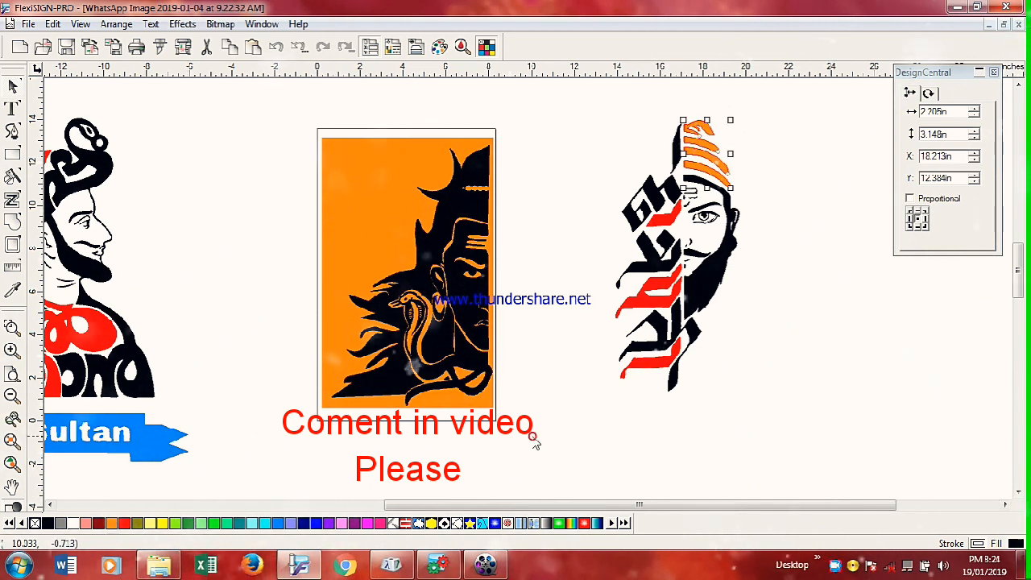
click(574, 360)
- Fill the remaining black lettering shapes and the turban's rear stroke on the half-face with orange
click(636, 228)
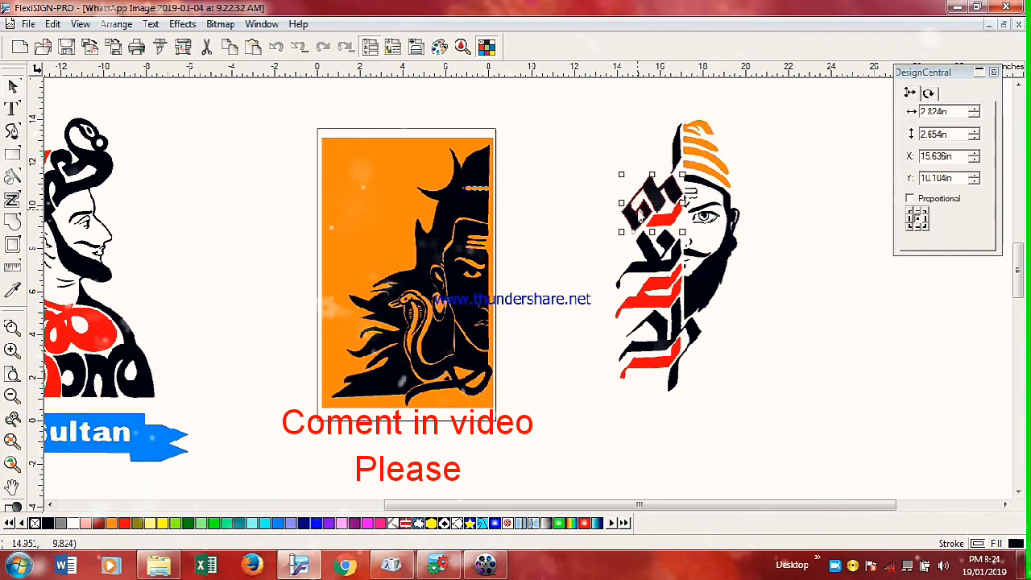
shift+click(658, 271)
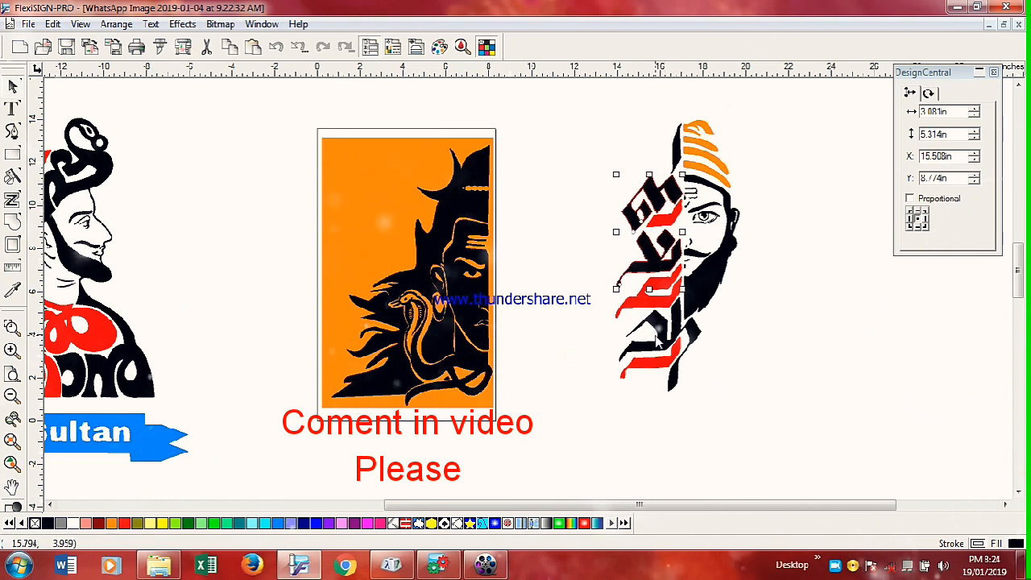
shift+click(665, 372)
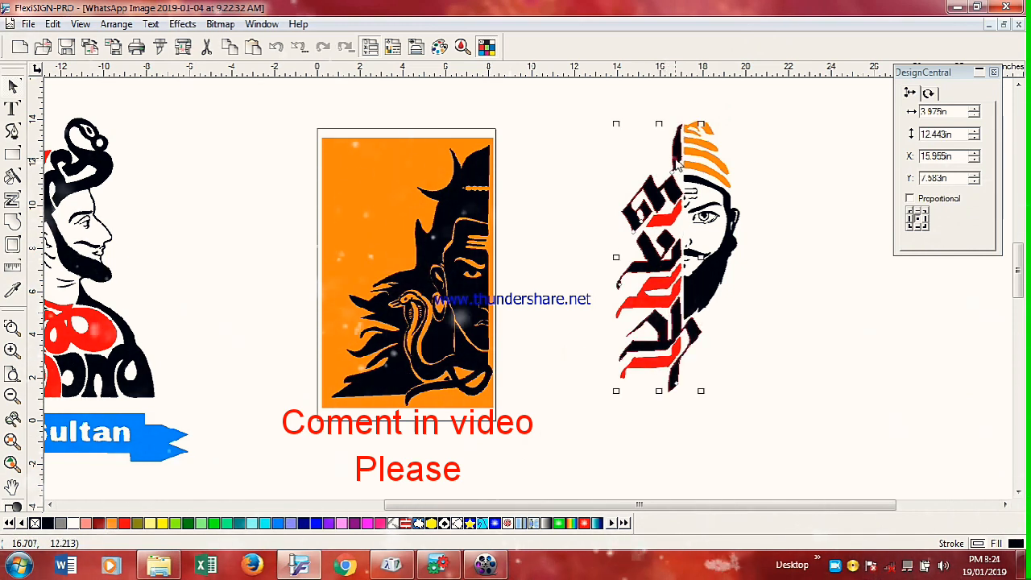
click(111, 523)
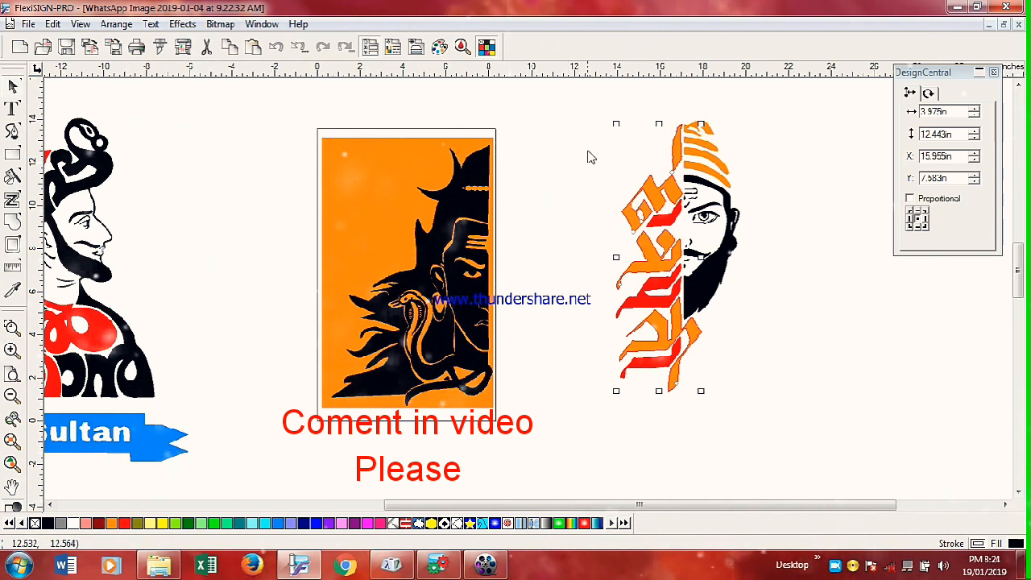
drag(597, 146, 645, 343)
drag(663, 381, 663, 387)
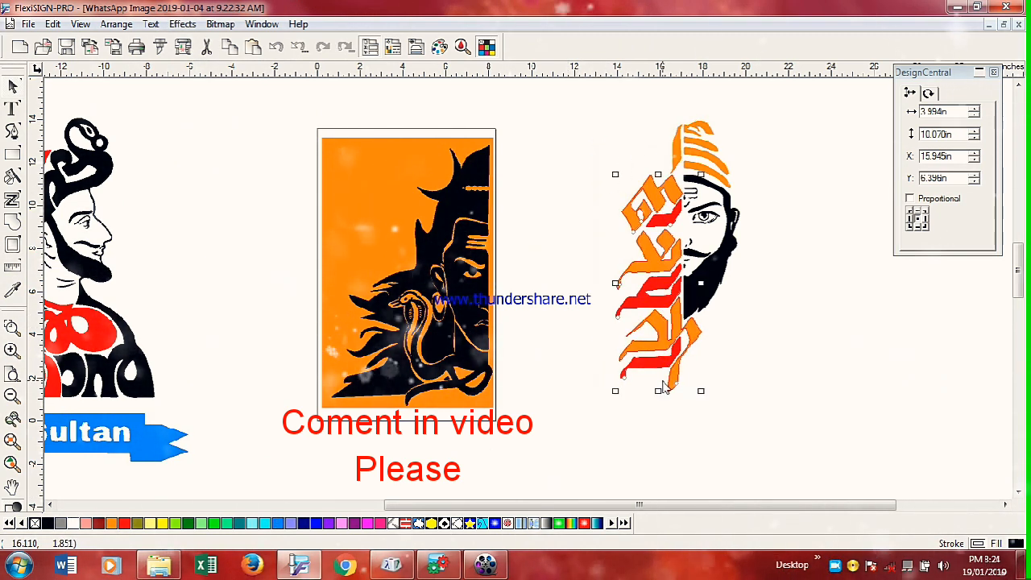
click(757, 402)
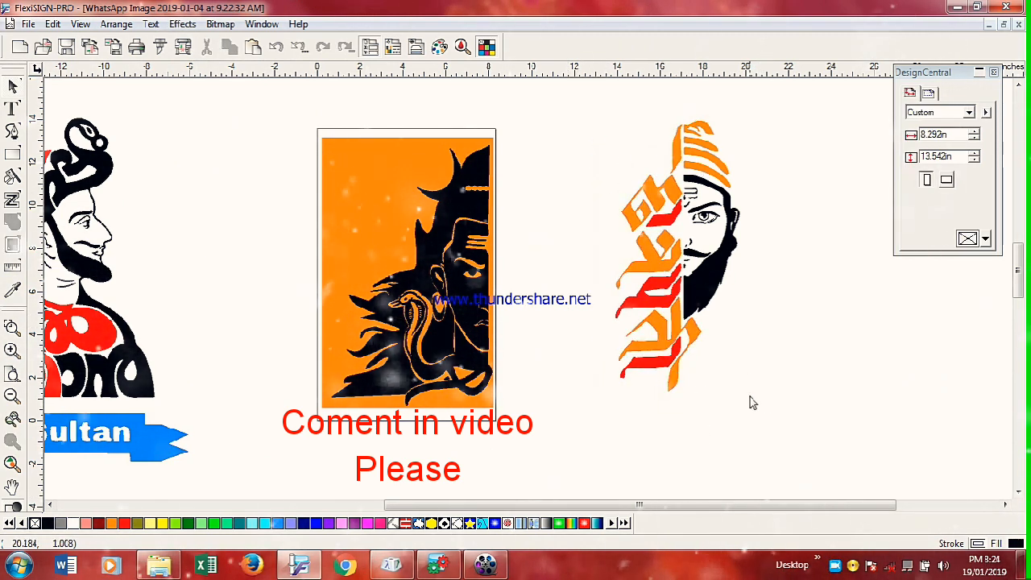
- Fill the half-face's facial features, forehead band, ear and beard shapes with white
click(722, 285)
click(747, 203)
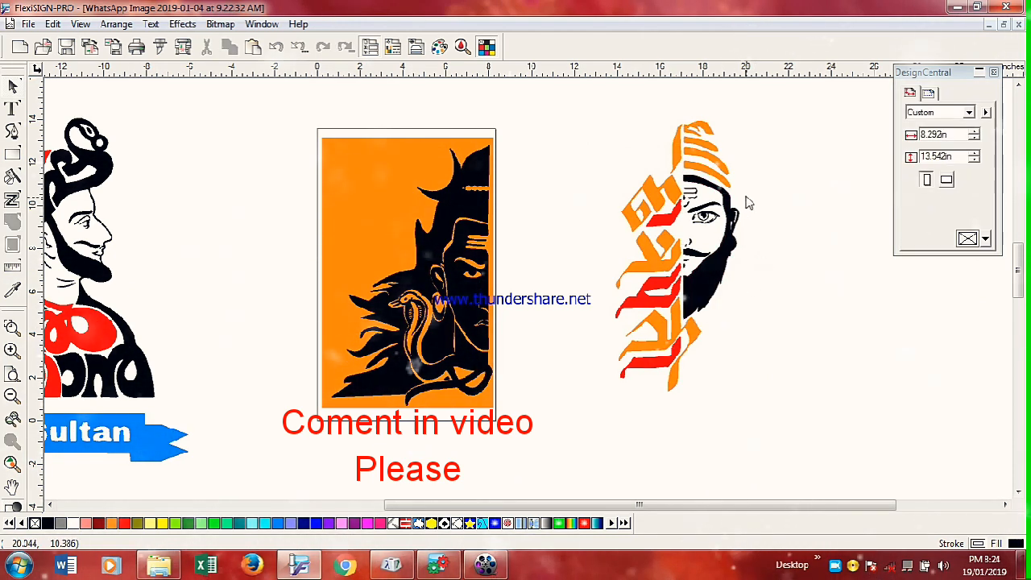
drag(697, 267, 683, 279)
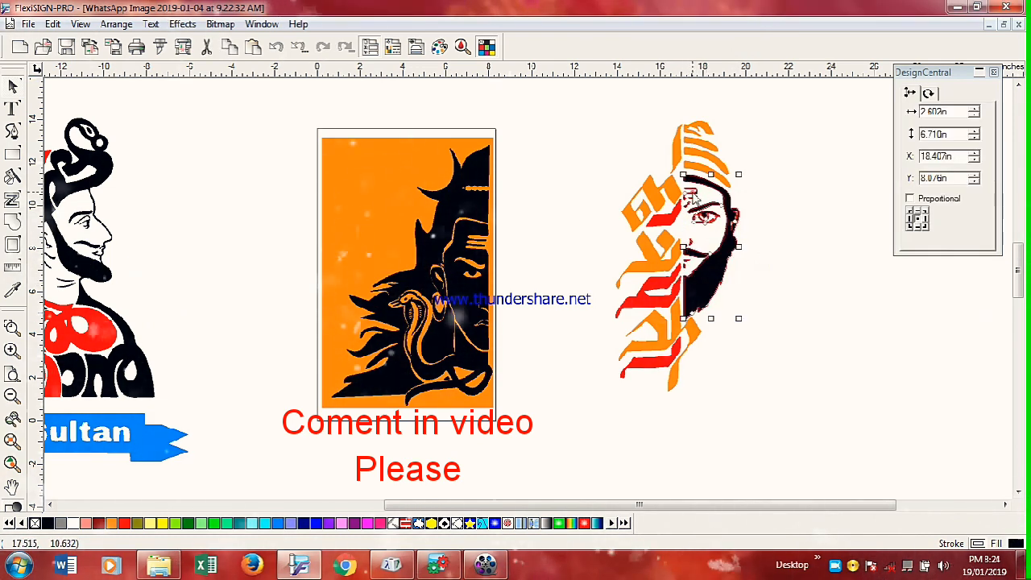
click(72, 524)
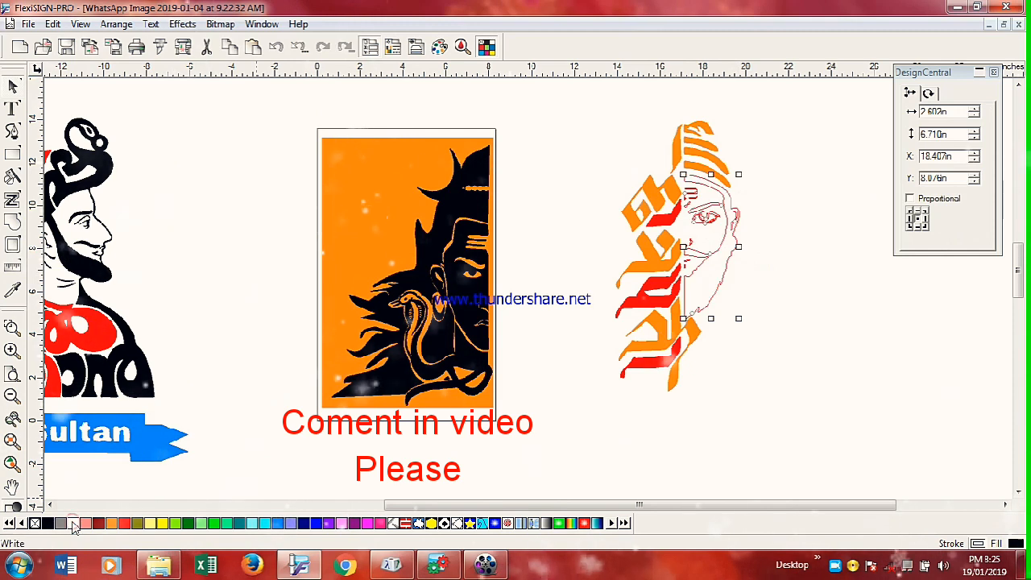
- Draw a black rectangle about 9.13 in wide and 16.02 in high covering the whole half-face artwork
click(15, 158)
drag(586, 99, 780, 442)
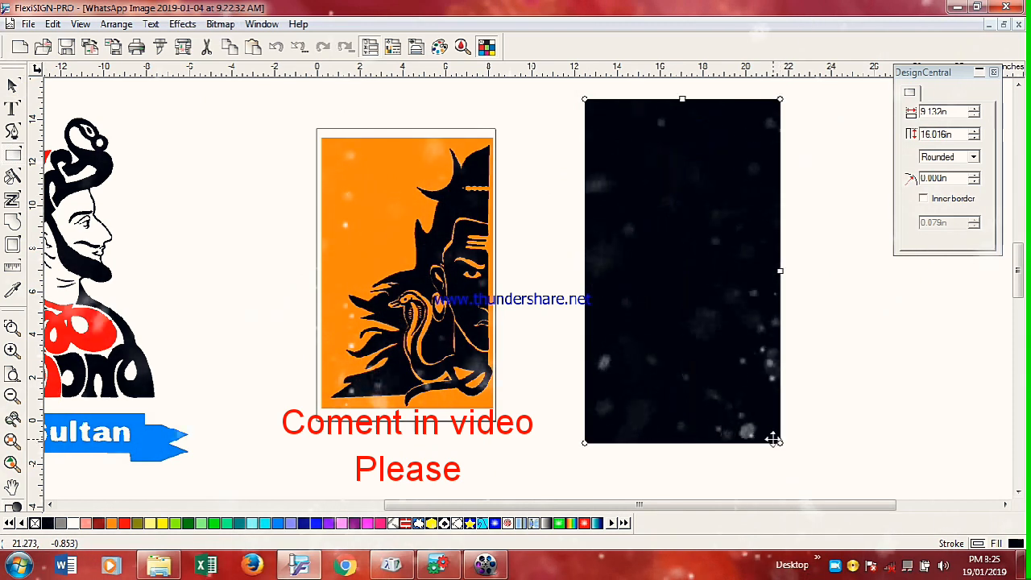
click(13, 86)
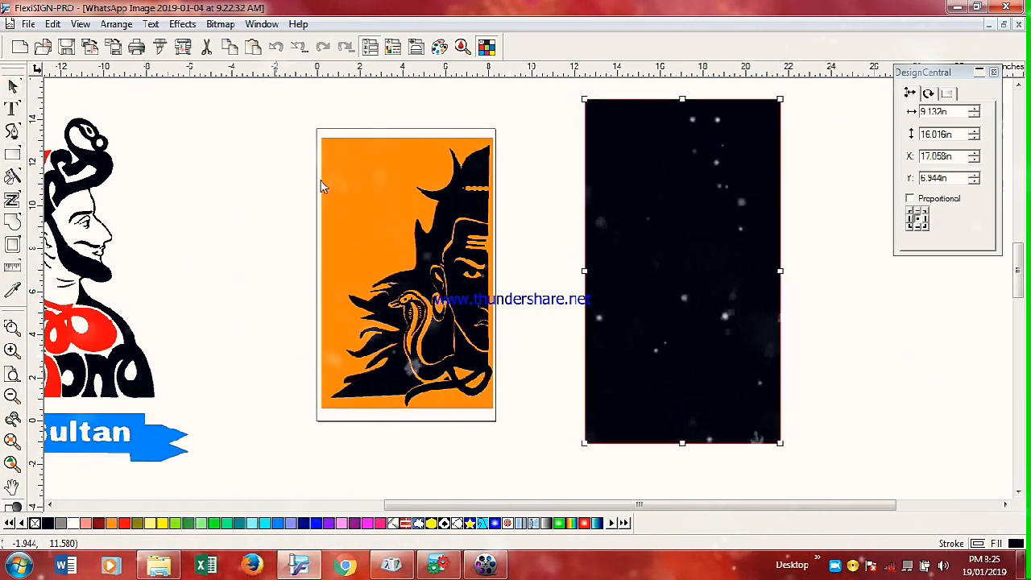